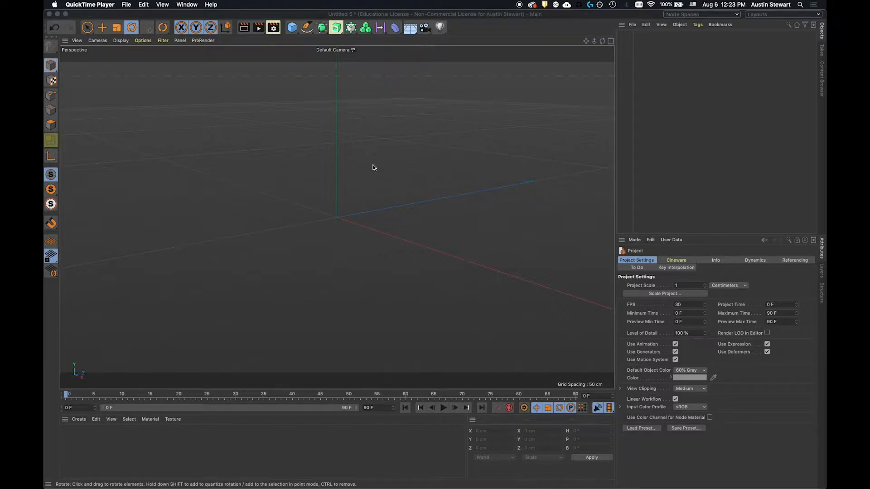
Switch to Safari to examine the Planet Express building reference image, and return to Cinema 4D
{"action": "key", "text": "super+Tab"}
{"action": "key", "text": "super+Tab"}
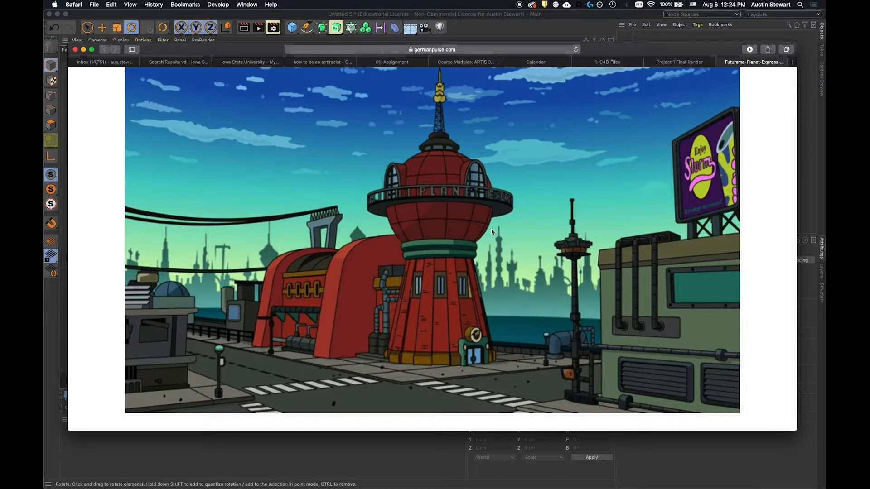
{"action": "key", "text": "super+Tab"}
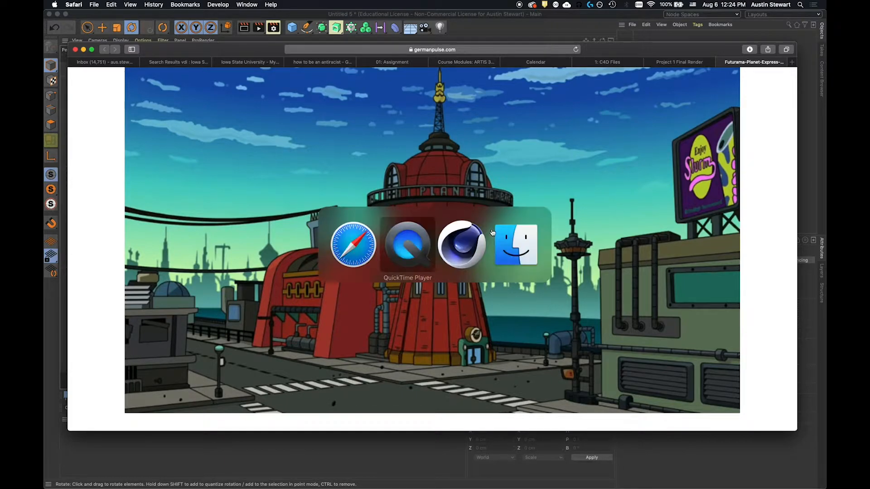
{"action": "key", "text": "super+Tab"}
{"action": "key", "text": "super+Tab"}
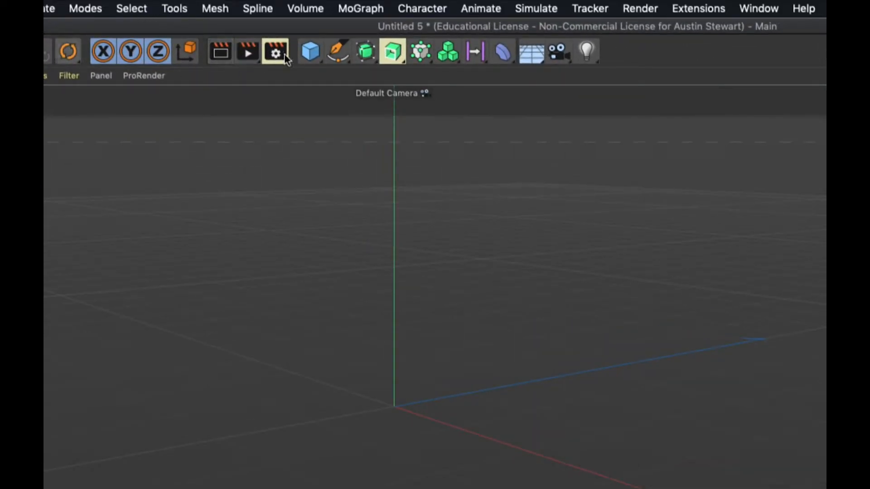
Add a cone primitive to the scene and display its Object and Caps properties together
{"action": "left_click", "coordinate": [315, 53]}
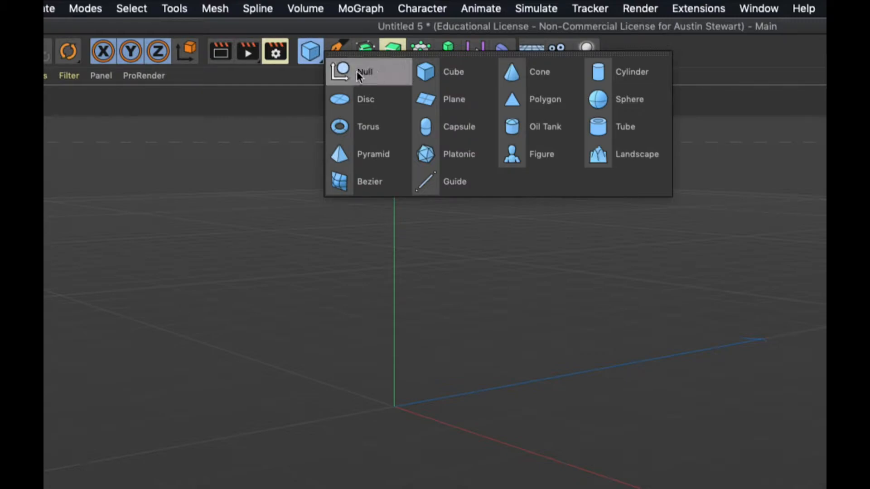
{"action": "left_click", "coordinate": [524, 74]}
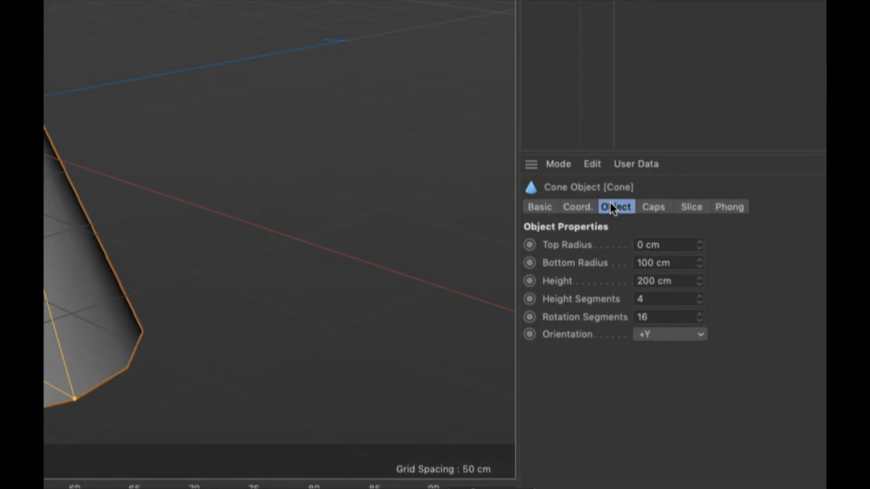
{"action": "left_click", "coordinate": [655, 208]}
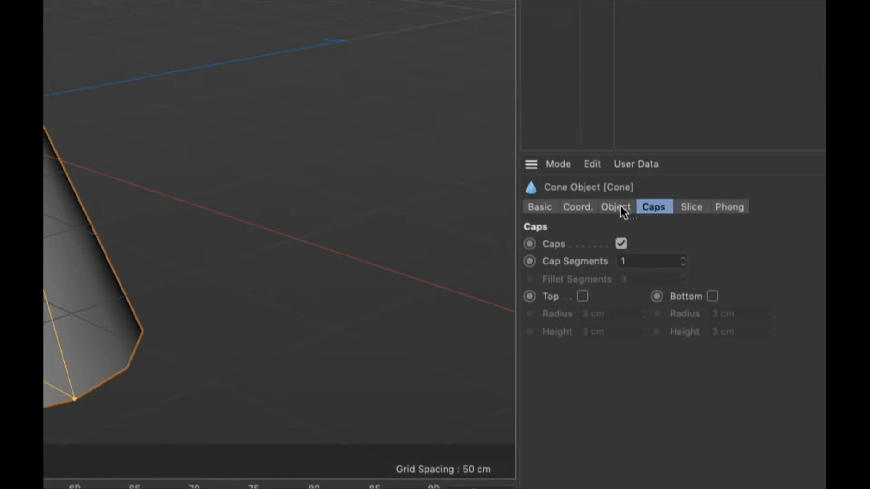
{"action": "left_click", "coordinate": [621, 207], "text": "shift"}
{"action": "left_click", "coordinate": [648, 208]}
{"action": "left_click", "coordinate": [622, 206]}
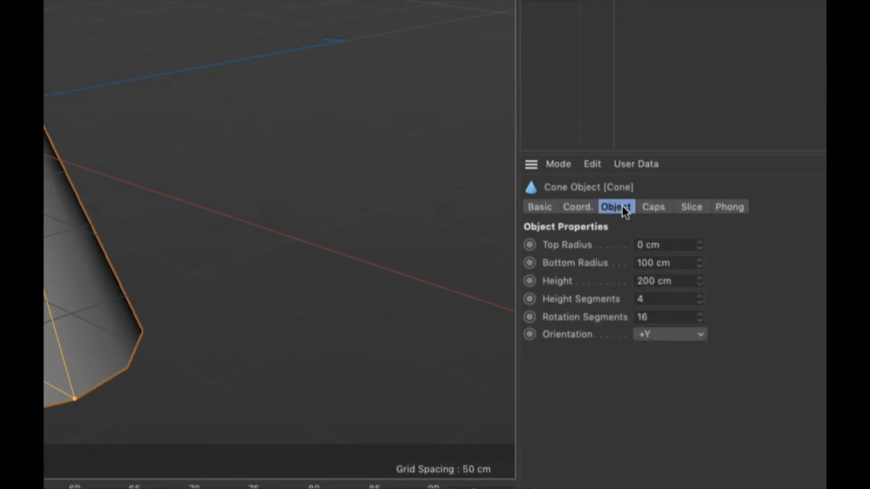
{"action": "left_click", "coordinate": [654, 208], "text": "shift"}
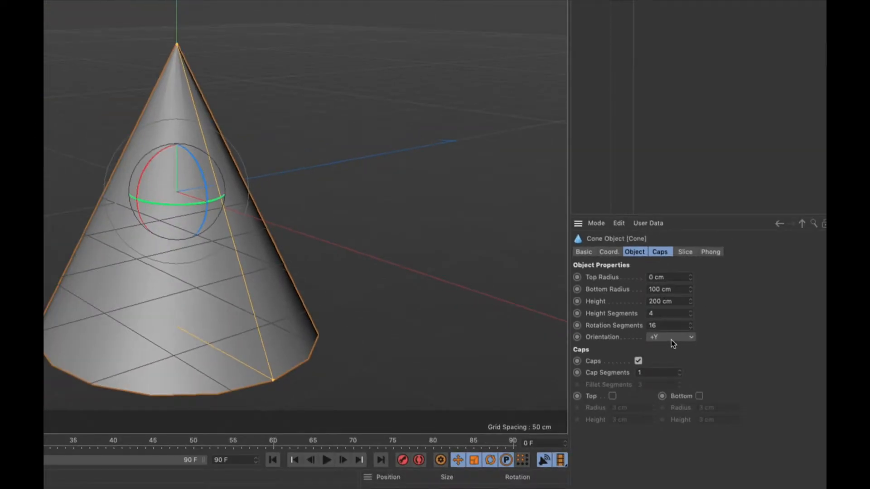
Try the cone's orientation along +X, -X, -Y and +Z, and return it to +Y
{"action": "left_click", "coordinate": [673, 338]}
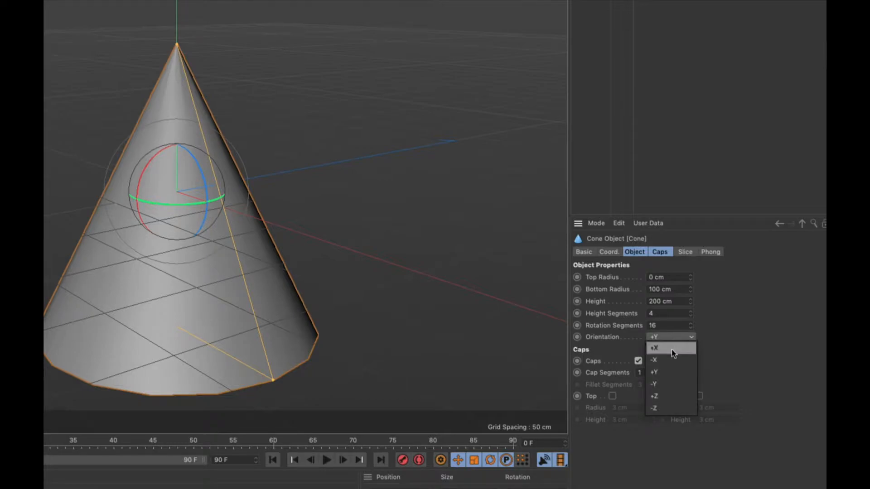
{"action": "left_click", "coordinate": [674, 349]}
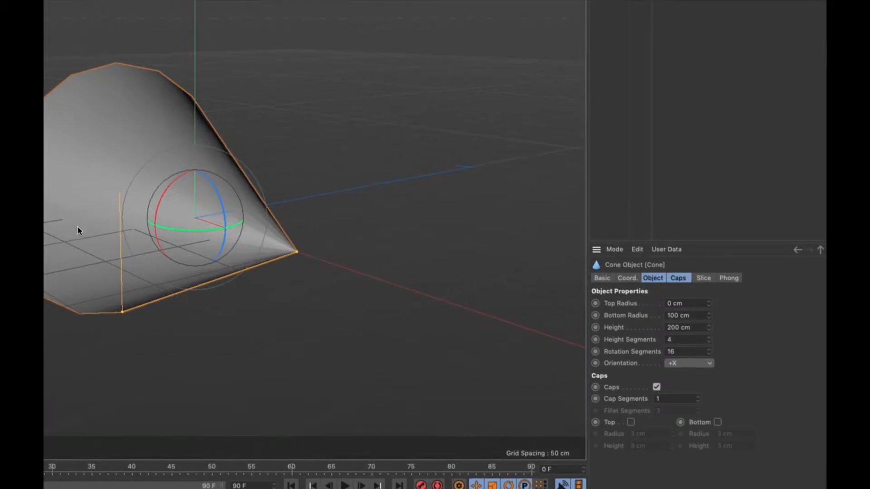
{"action": "left_click", "coordinate": [699, 365]}
{"action": "left_click", "coordinate": [689, 382]}
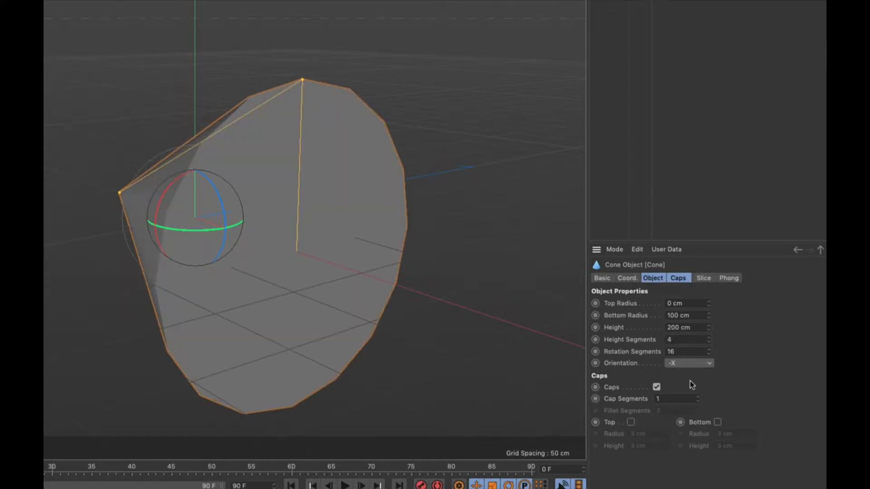
{"action": "left_click", "coordinate": [689, 363]}
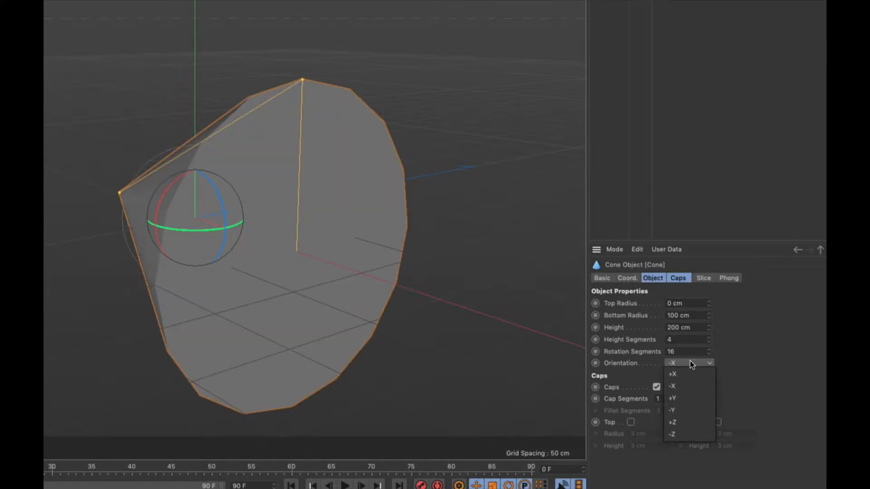
{"action": "left_click", "coordinate": [689, 407]}
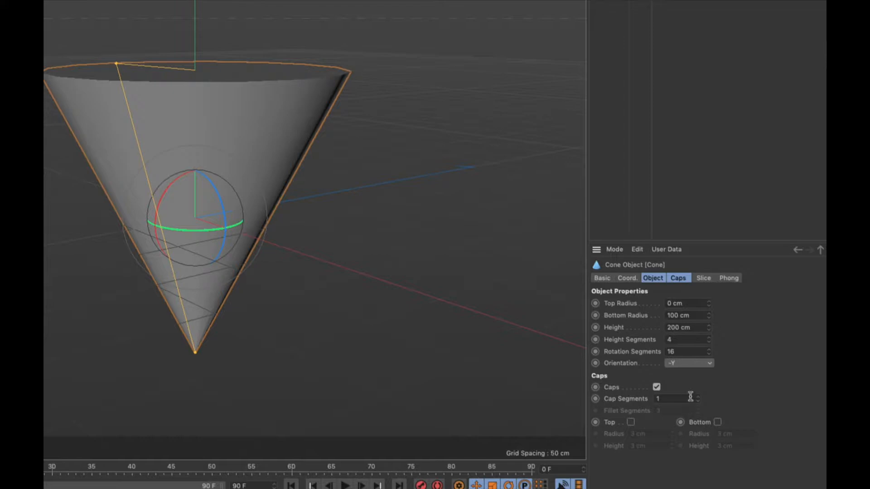
{"action": "left_click", "coordinate": [688, 364]}
{"action": "left_click", "coordinate": [687, 423]}
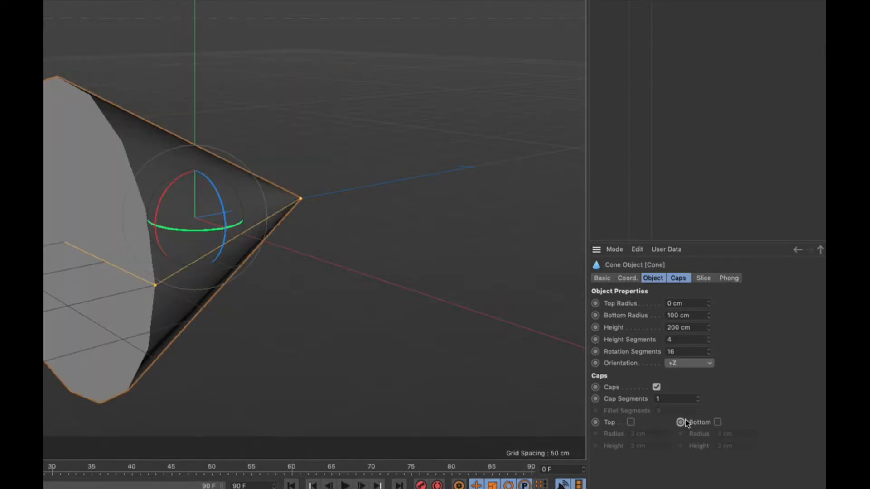
{"action": "left_click", "coordinate": [684, 365]}
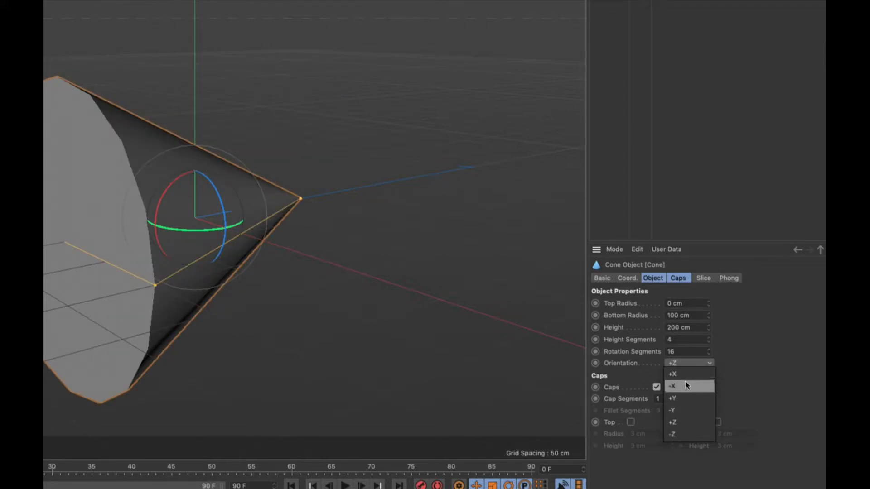
{"action": "left_click", "coordinate": [686, 397]}
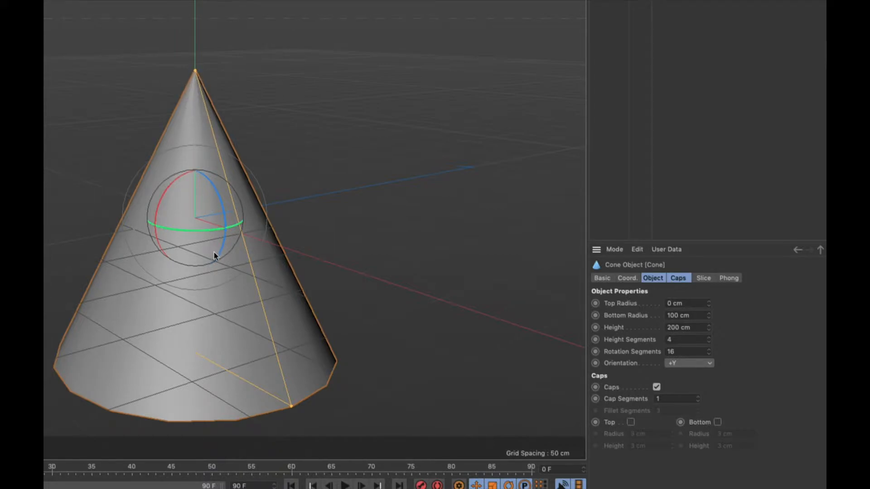
Set the cone's height to 100 cm and its bottom radius to 50 cm
{"action": "double_click", "coordinate": [678, 316]}
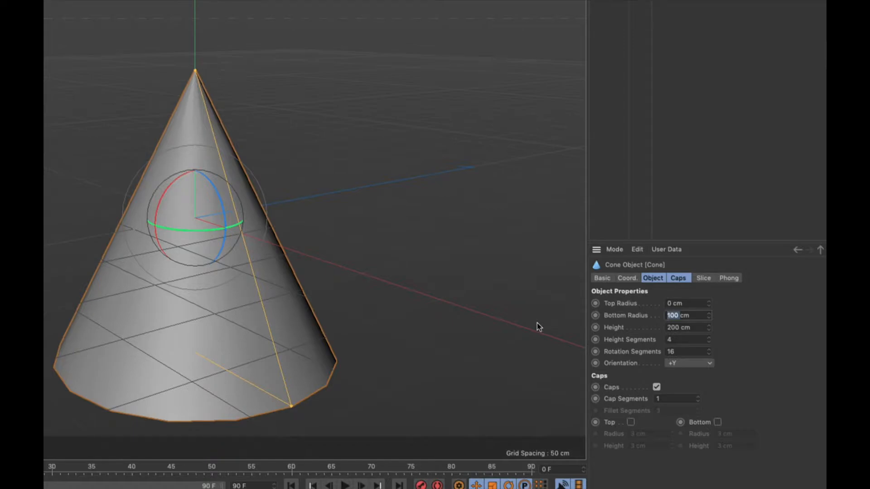
{"action": "double_click", "coordinate": [679, 328]}
{"action": "type", "text": "100"}
{"action": "key", "text": "Return"}
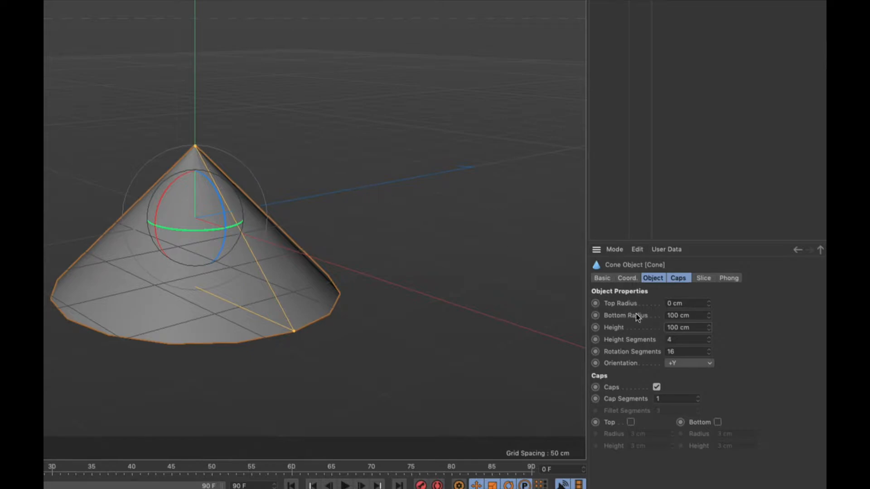
{"action": "double_click", "coordinate": [679, 315]}
{"action": "type", "text": "50"}
{"action": "key", "text": "Return"}
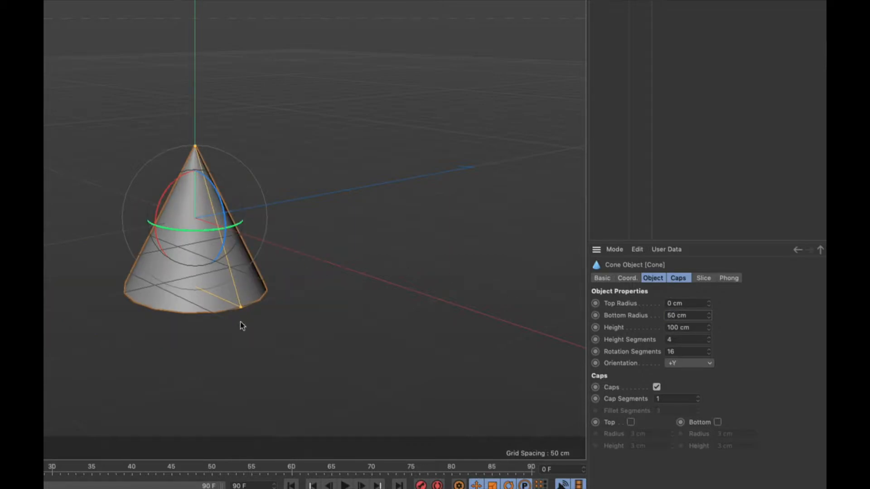
Check the tower's shape in the Safari reference image and set the cone's top radius to 30 cm in Cinema 4D
{"action": "key", "text": "super+Tab"}
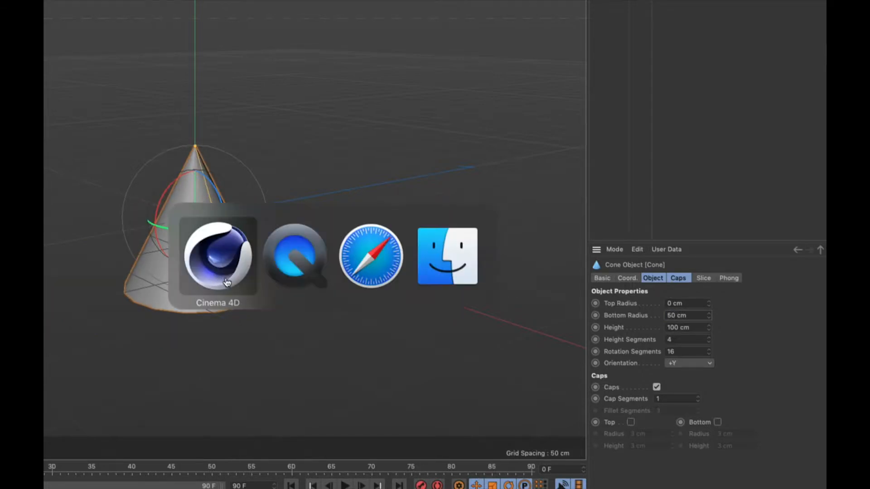
{"action": "left_click", "coordinate": [373, 268]}
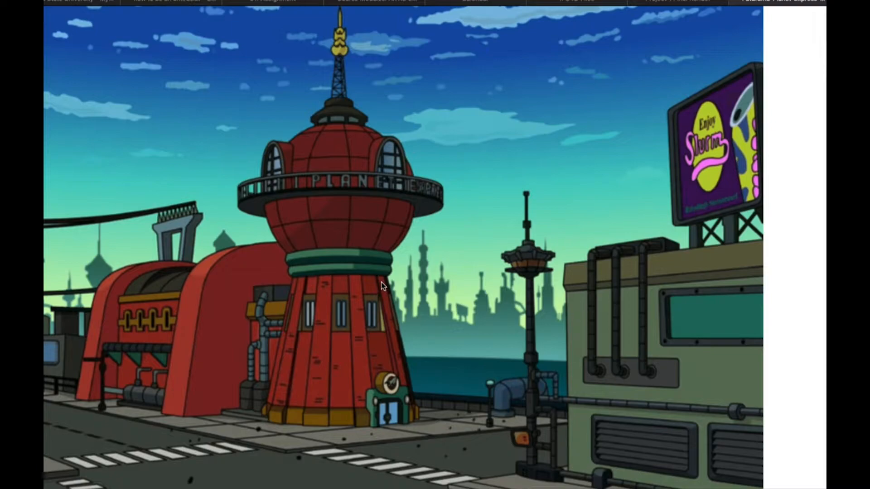
{"action": "key", "text": "super+Tab"}
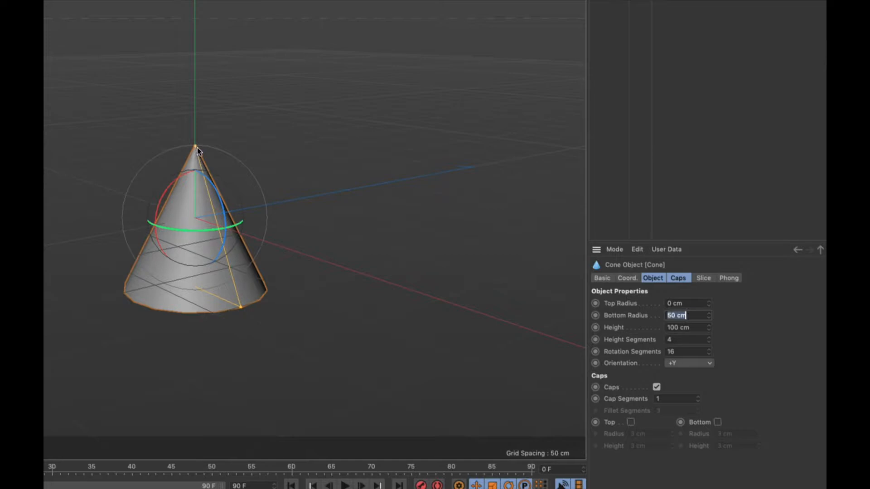
{"action": "left_click", "coordinate": [683, 303]}
{"action": "double_click", "coordinate": [683, 304]}
{"action": "type", "text": "30"}
{"action": "key", "text": "Tab"}
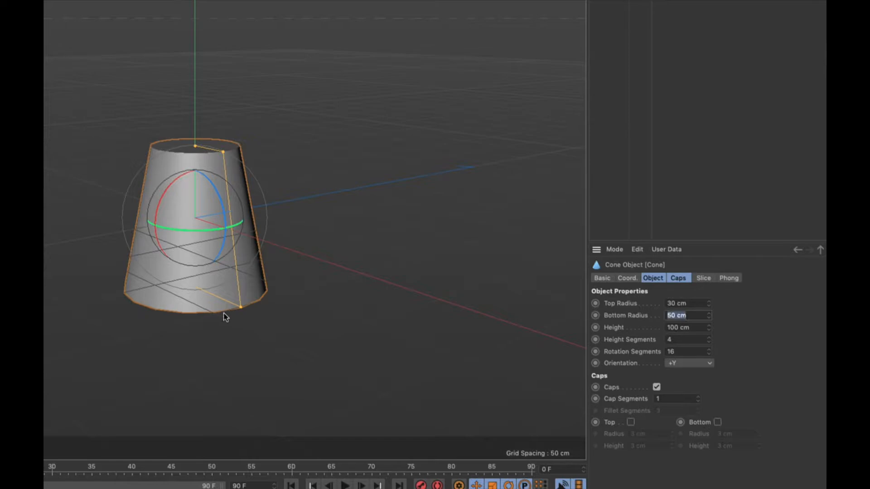
Compare the truncated cone in Cinema 4D with the tower base in the Safari reference image
{"action": "key", "text": "super+Tab"}
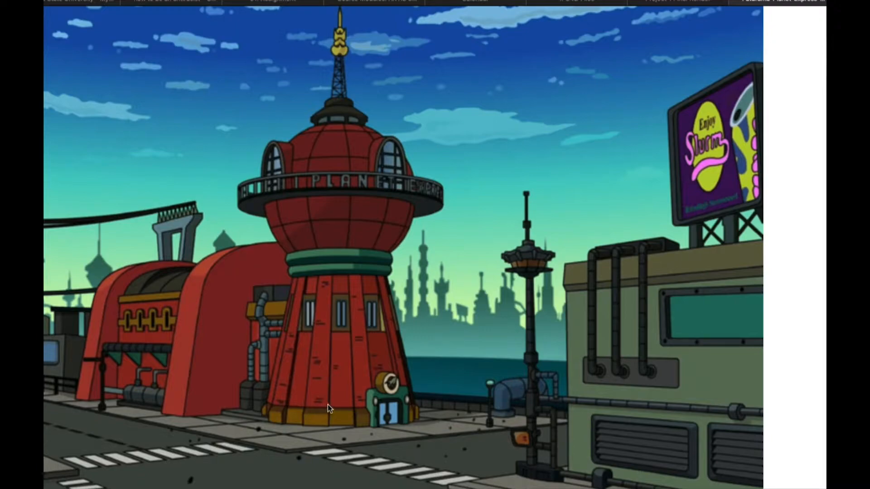
{"action": "key", "text": "super+Tab"}
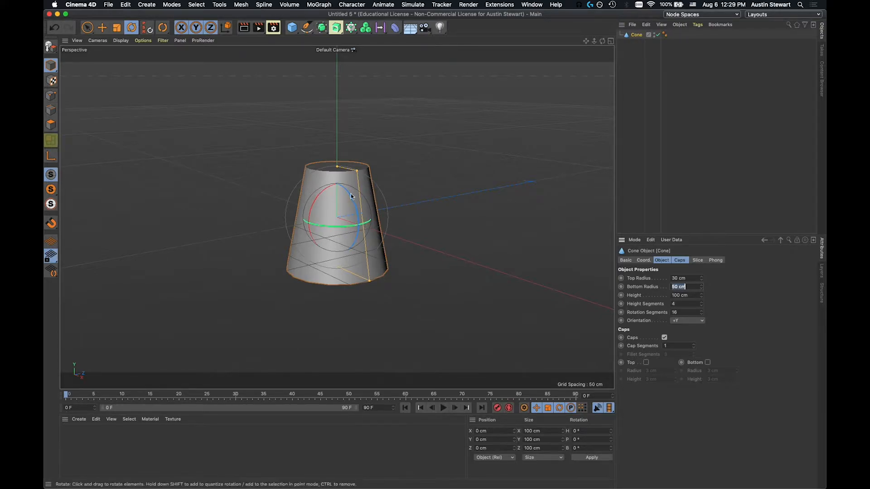
{"action": "scroll", "coordinate": [354, 201], "scroll_direction": "up", "scroll_amount": 1}
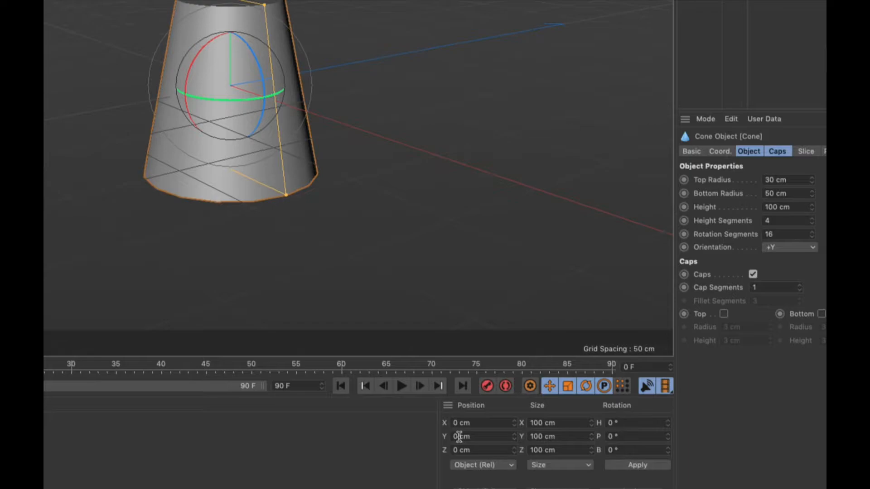
Try a Y position of 50 cm in the cone's coordinates and reset it to 0 cm
{"action": "left_click", "coordinate": [718, 151]}
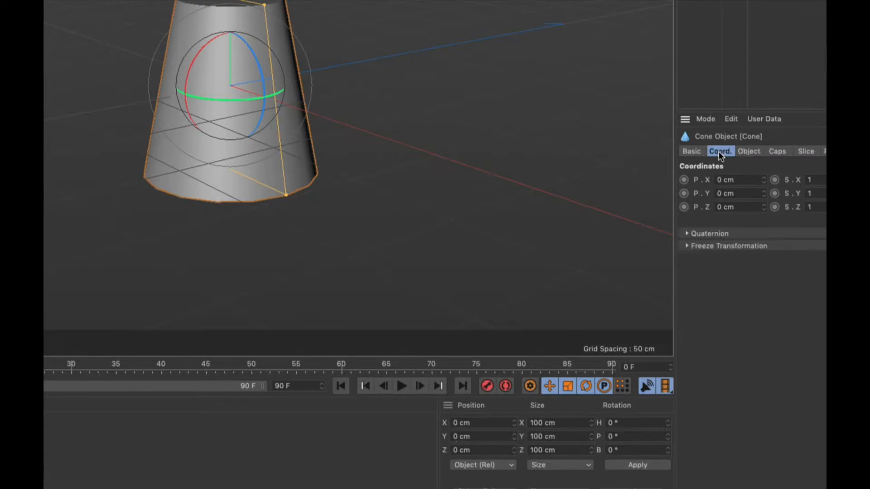
{"action": "left_click", "coordinate": [737, 193]}
{"action": "type", "text": "50"}
{"action": "key", "text": "Tab"}
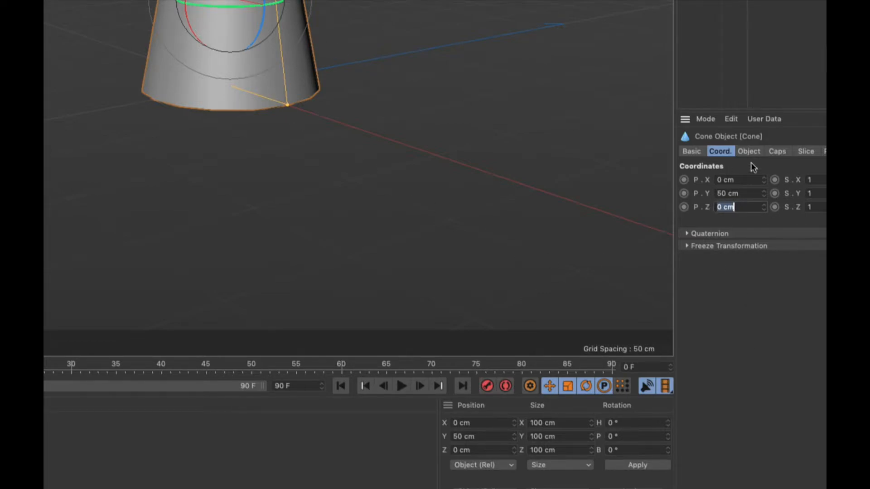
{"action": "left_click", "coordinate": [744, 194]}
{"action": "type", "text": "0"}
{"action": "key", "text": "Return"}
Set the cone's Y position to 50 cm and apply the change
{"action": "left_click", "coordinate": [474, 437]}
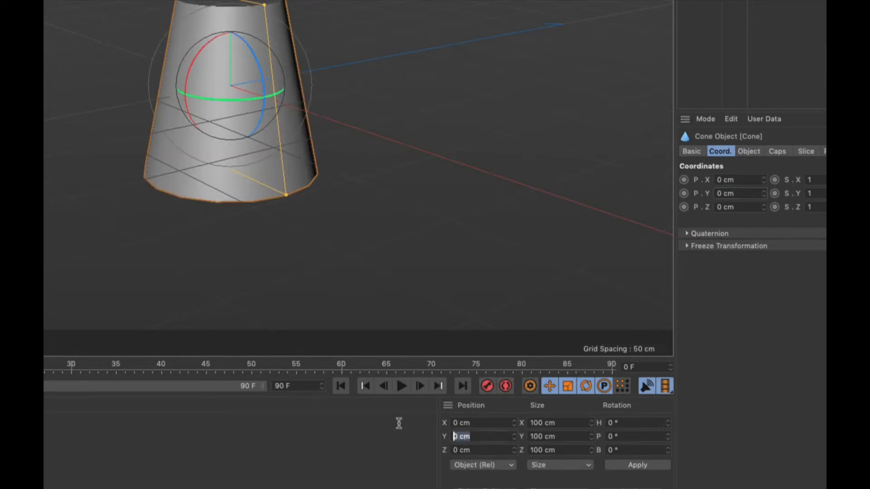
{"action": "type", "text": "50"}
{"action": "key", "text": "Tab"}
{"action": "left_click", "coordinate": [639, 466]}
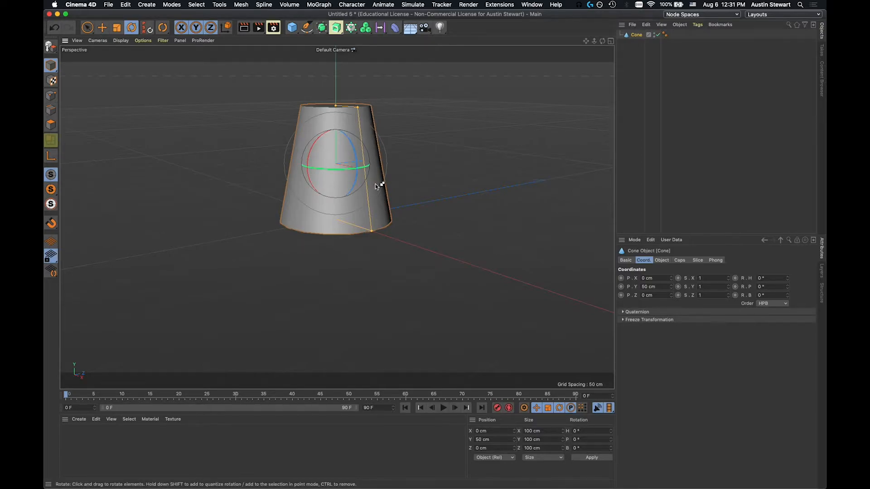
Check the upper part of the tower in the Safari reference image and add a sphere primitive in Cinema 4D
{"action": "key", "text": "super+Tab"}
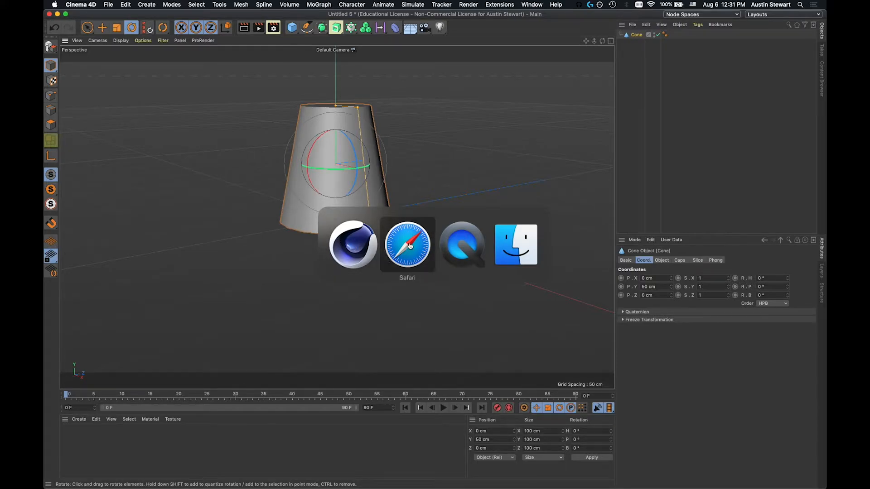
{"action": "left_click", "coordinate": [410, 256]}
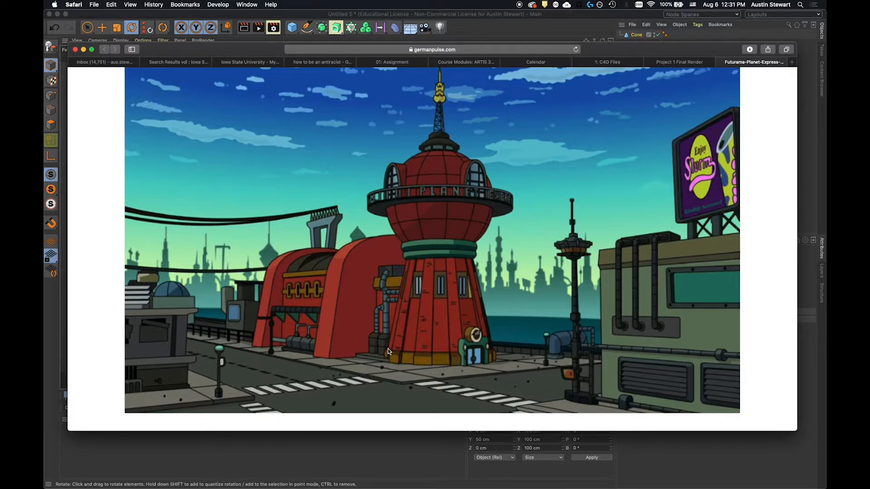
{"action": "key", "text": "super+Tab"}
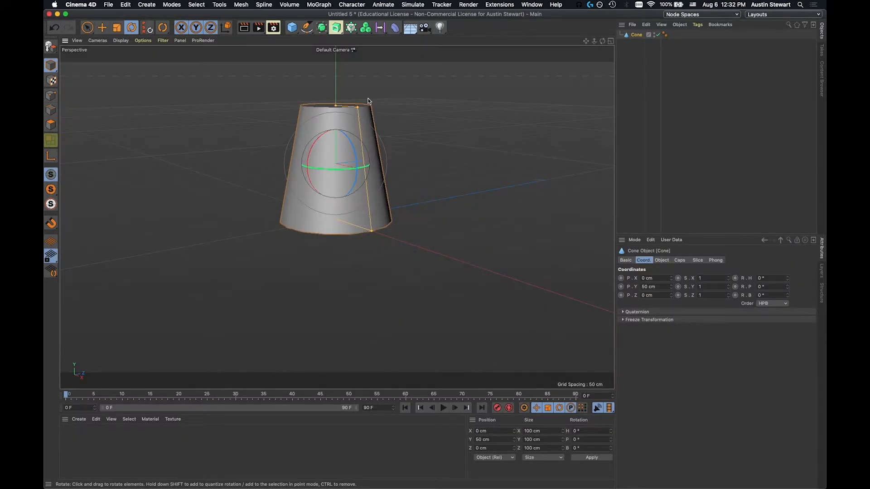
{"action": "left_click", "coordinate": [293, 29]}
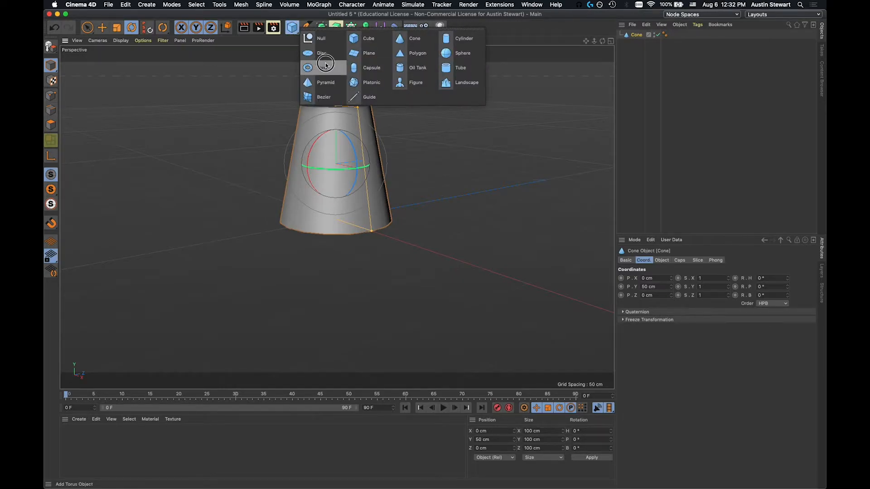
{"action": "left_click", "coordinate": [464, 58]}
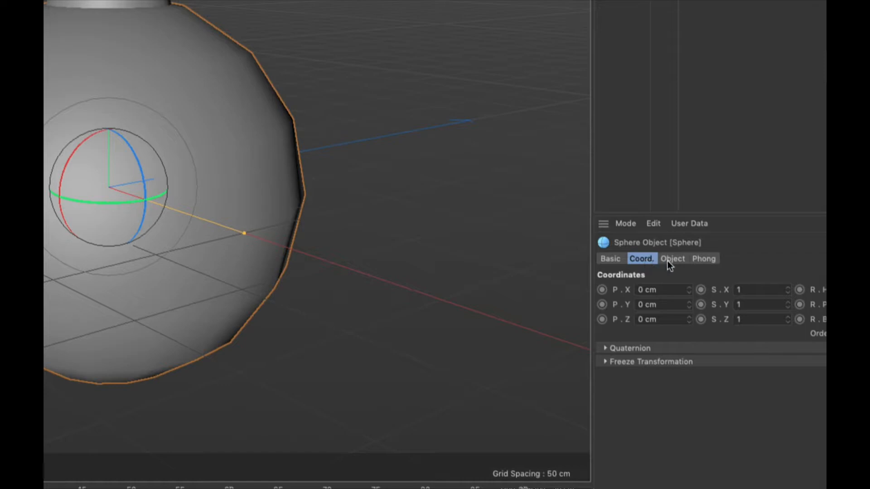
Set the sphere's radius to 75 cm
{"action": "left_click", "coordinate": [673, 259]}
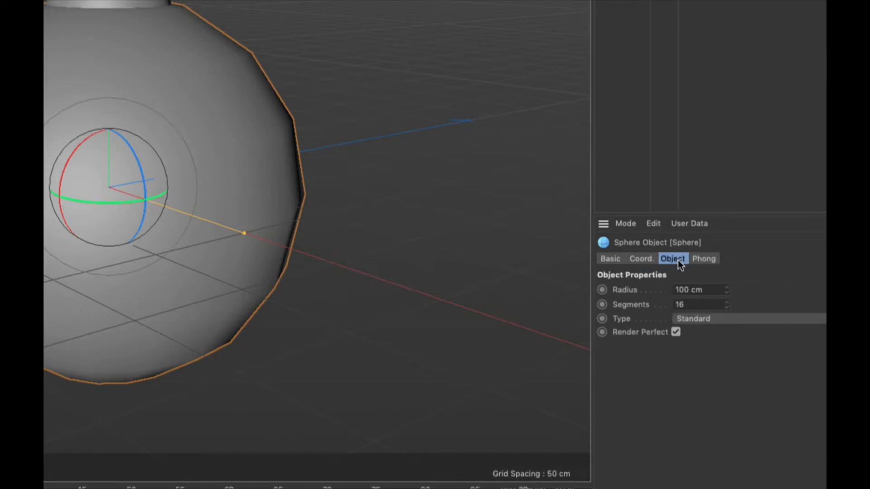
{"action": "left_click", "coordinate": [707, 290]}
{"action": "type", "text": "75"}
{"action": "key", "text": "Return"}
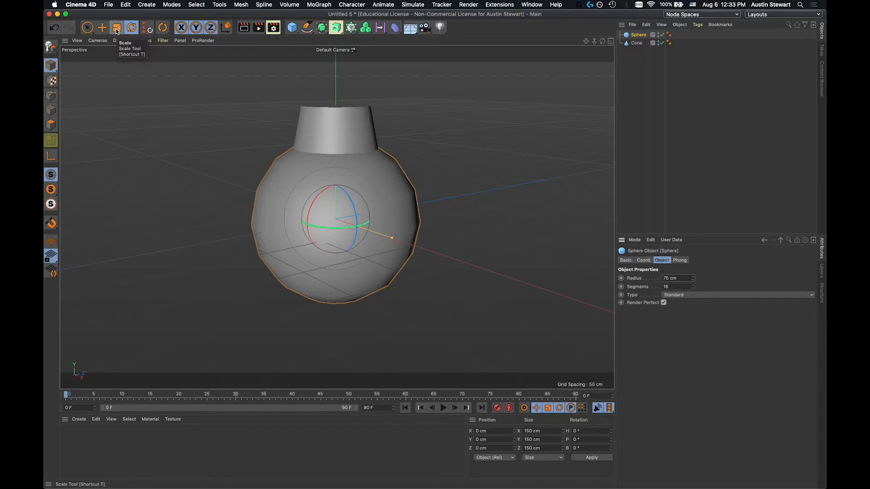
{"action": "left_click", "coordinate": [102, 28]}
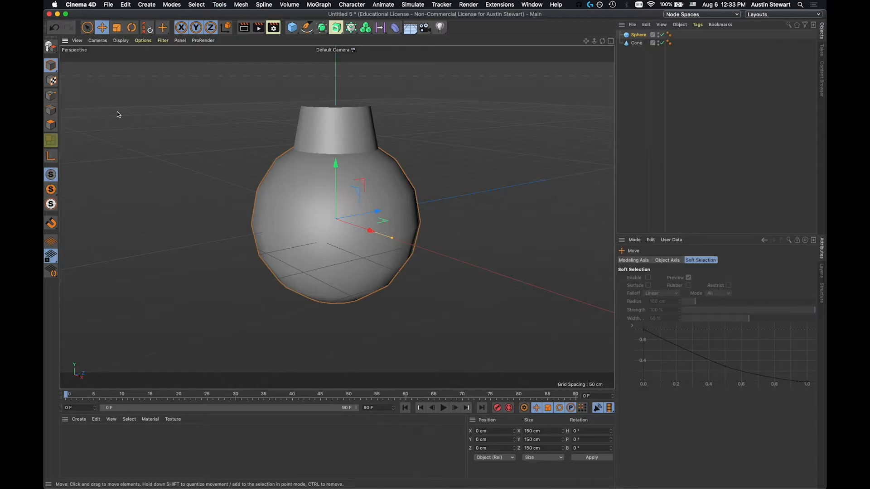
{"action": "key", "text": "t"}
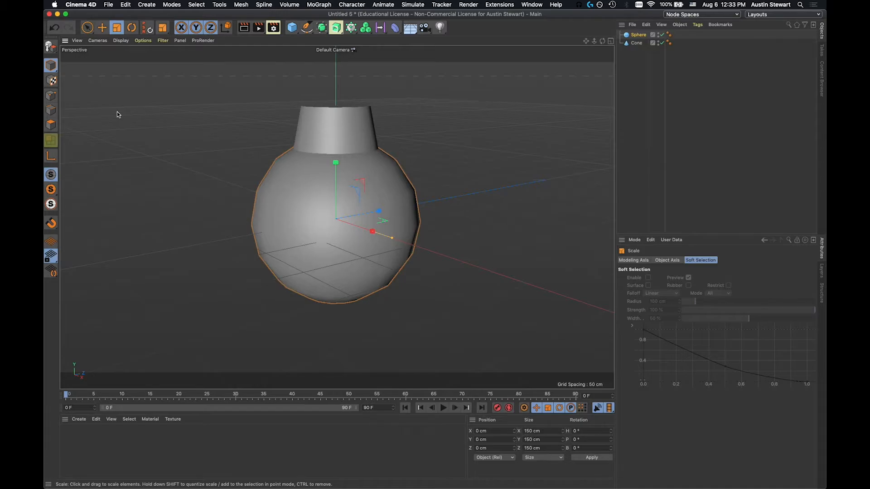
{"action": "key", "text": "e"}
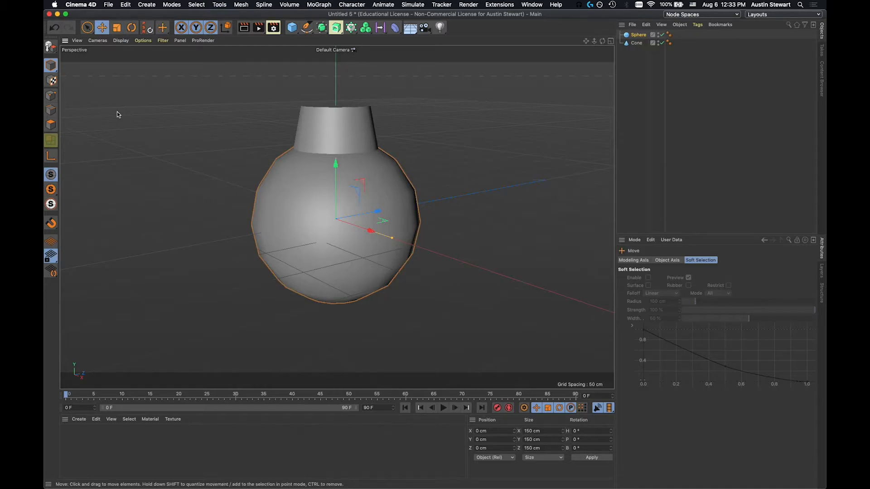
{"action": "key", "text": "r"}
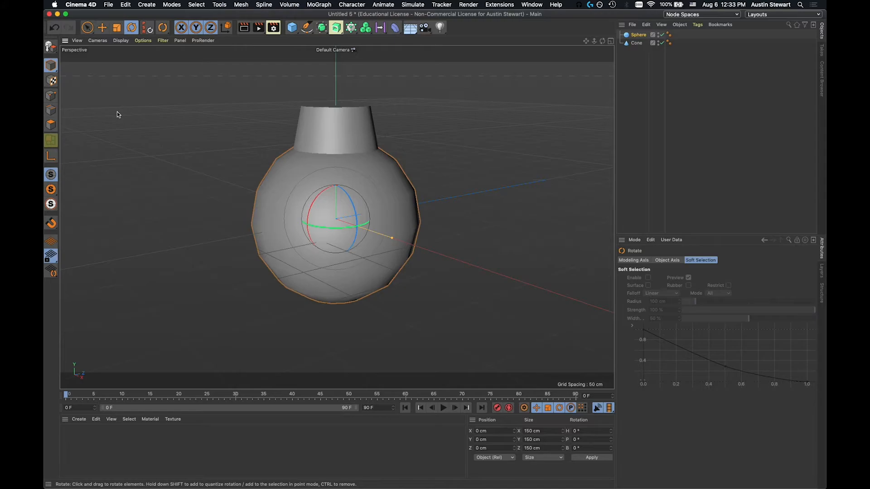
{"action": "key", "text": "t"}
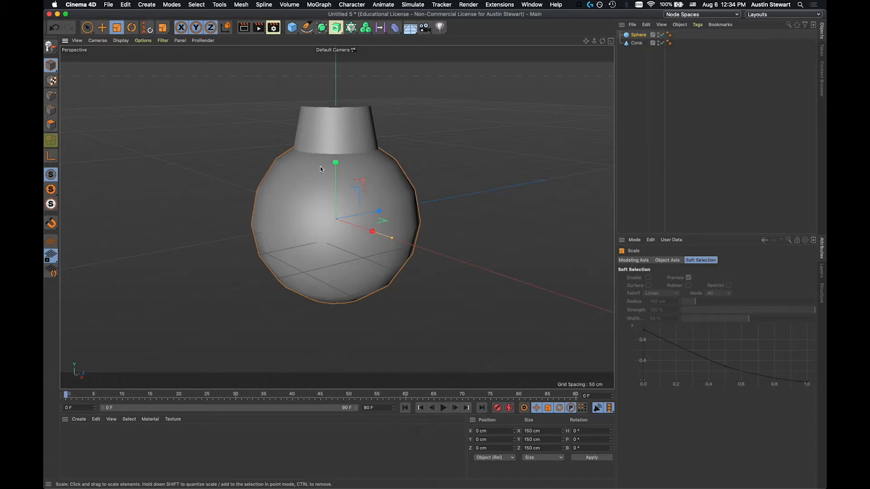
Move the sphere up along the Y axis onto the cone's top, to a Y position of about 168 cm
{"action": "key", "text": "e"}
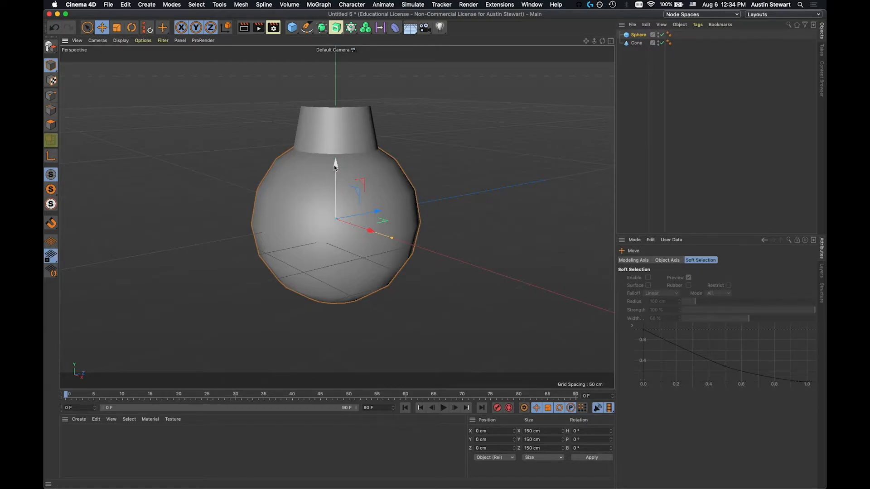
{"action": "left_click_drag", "start_coordinate": [335, 166], "coordinate": [333, 2]}
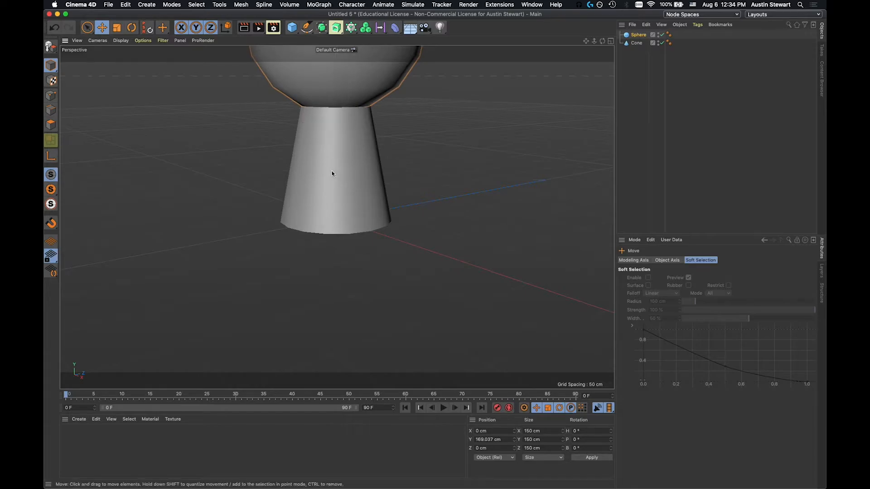
{"action": "scroll", "coordinate": [331, 114], "scroll_direction": "down", "scroll_amount": 3}
{"action": "scroll", "coordinate": [331, 113], "scroll_direction": "up", "scroll_amount": 4}
{"action": "scroll", "coordinate": [336, 92], "scroll_direction": "up", "scroll_amount": 5}
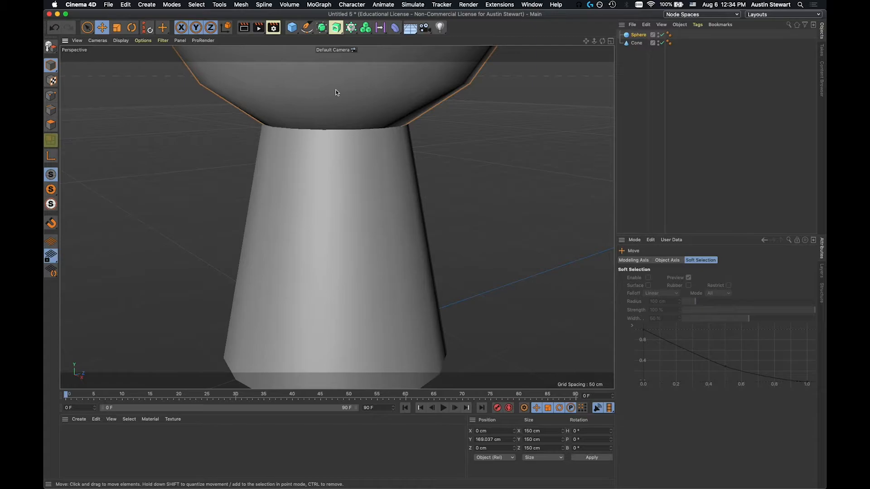
{"action": "middle_click_drag", "start_coordinate": [334, 86], "coordinate": [330, 279], "text": "alt"}
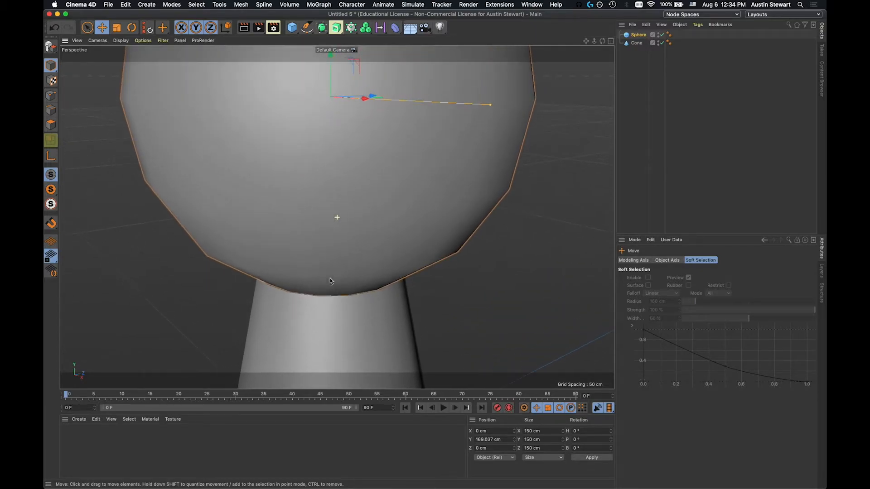
{"action": "scroll", "coordinate": [347, 83], "scroll_direction": "down", "scroll_amount": 2}
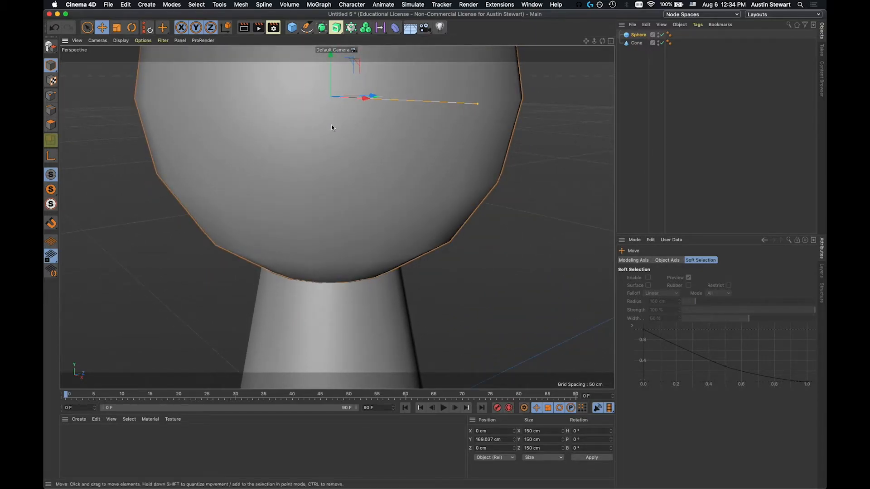
{"action": "left_click_drag", "start_coordinate": [333, 172], "coordinate": [332, 141], "text": "alt"}
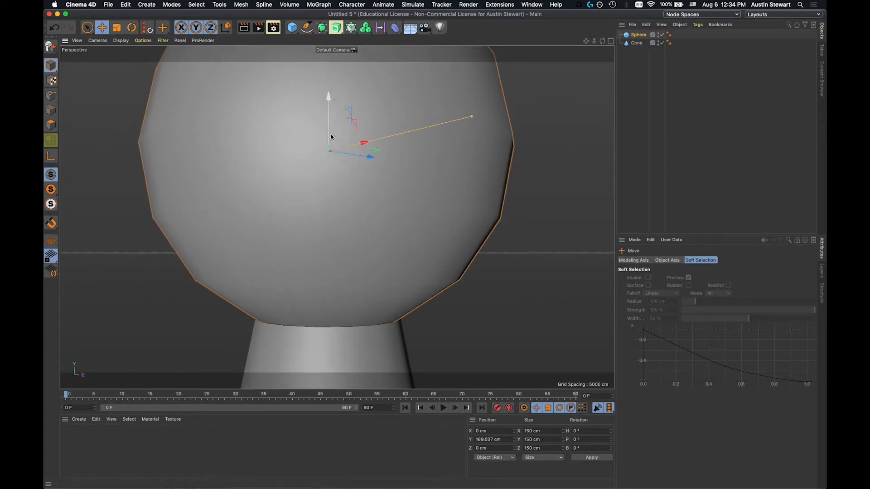
{"action": "mouse_move", "coordinate": [328, 97]}
{"action": "left_mouse_down"}
{"action": "mouse_move", "coordinate": [329, 88]}
{"action": "mouse_move", "coordinate": [329, 100]}
{"action": "left_mouse_up"}
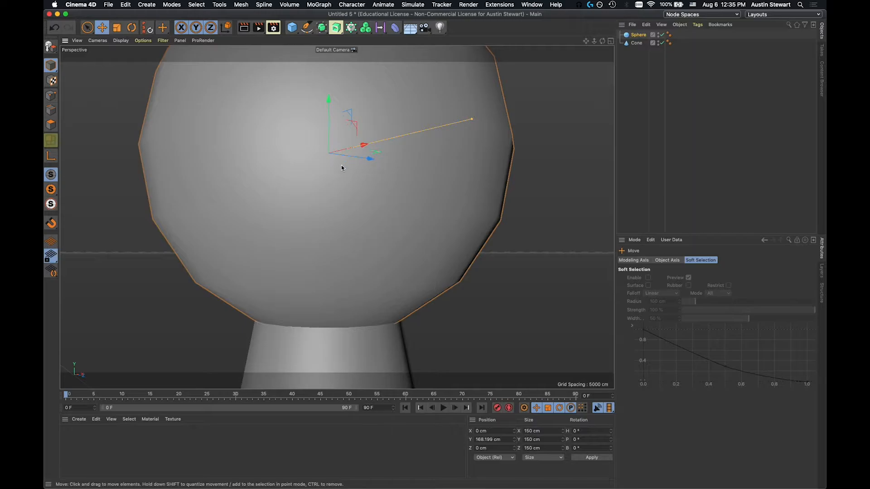
{"action": "scroll", "coordinate": [341, 165], "scroll_direction": "down", "scroll_amount": 10}
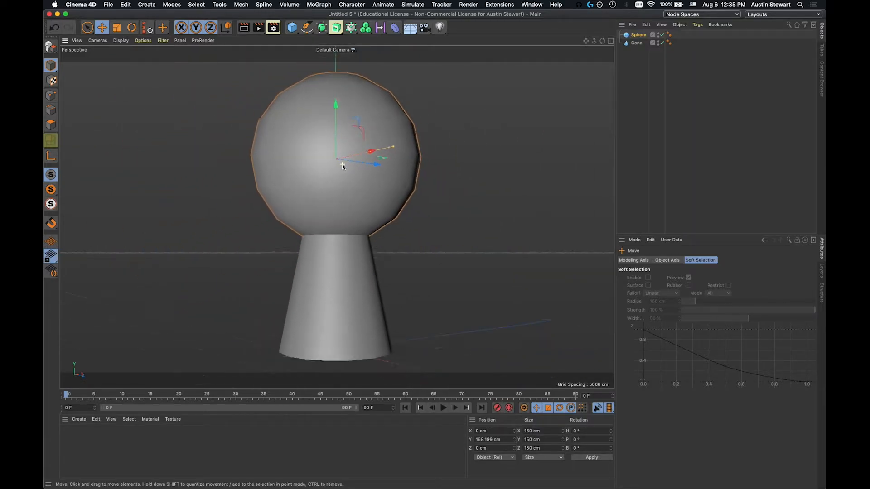
{"action": "scroll", "coordinate": [342, 164], "scroll_direction": "down", "scroll_amount": 1}
{"action": "scroll", "coordinate": [342, 165], "scroll_direction": "up", "scroll_amount": 2}
{"action": "scroll", "coordinate": [341, 165], "scroll_direction": "down", "scroll_amount": 1}
Set the radius of the sphere above the cone to 50 cm
{"action": "left_click", "coordinate": [637, 36]}
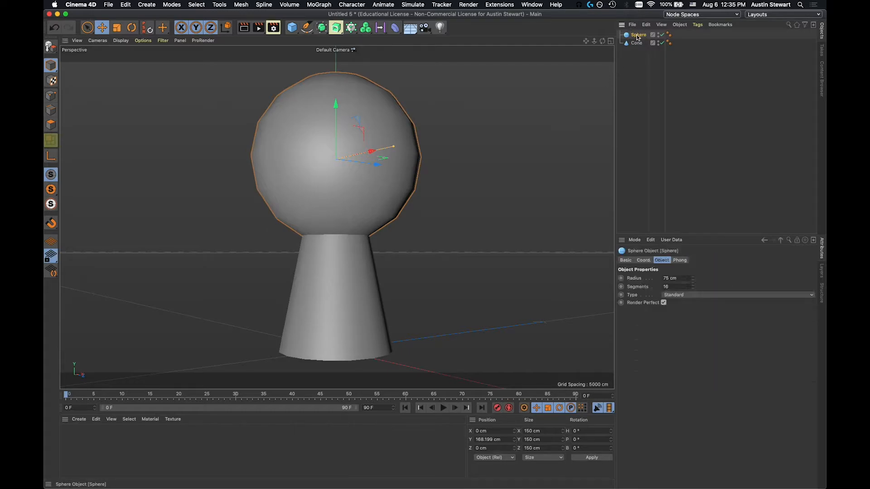
{"action": "left_click", "coordinate": [676, 278]}
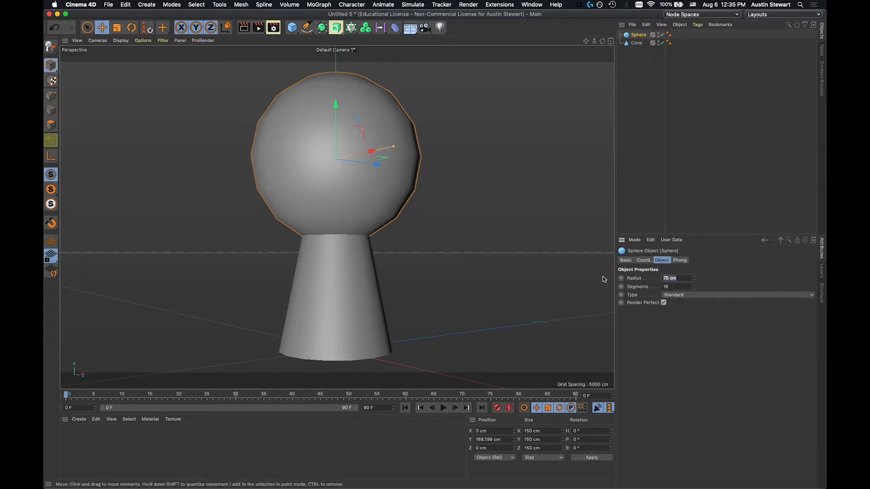
{"action": "type", "text": "50"}
{"action": "key", "text": "Tab"}
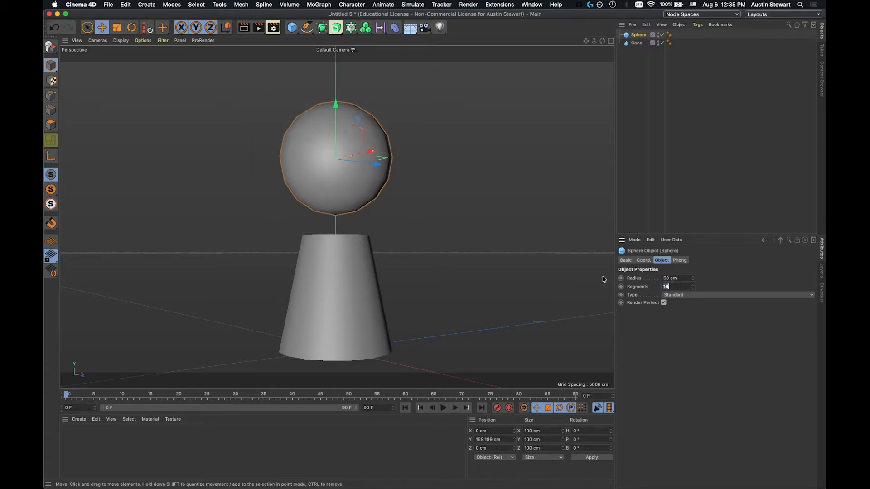
Set the sphere's radius to 60 cm and lower it onto the cone's top, to a Y position of about 150 cm
{"action": "left_click", "coordinate": [660, 275]}
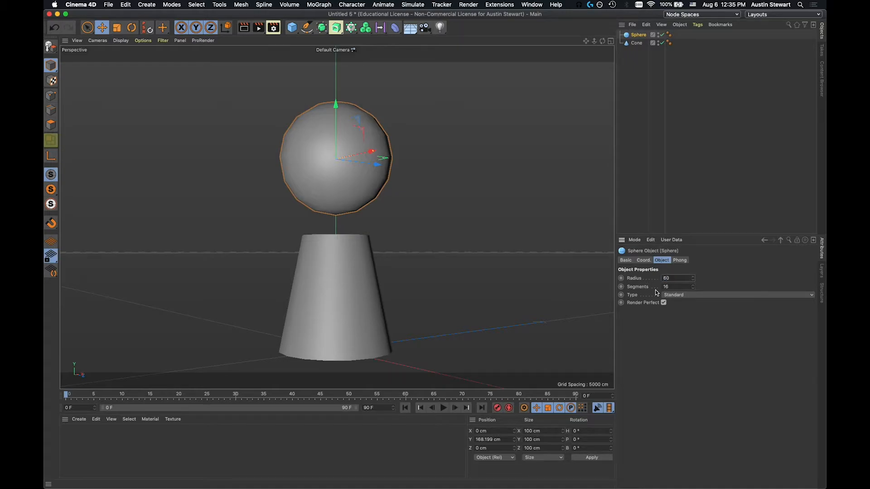
{"action": "key", "text": "Tab"}
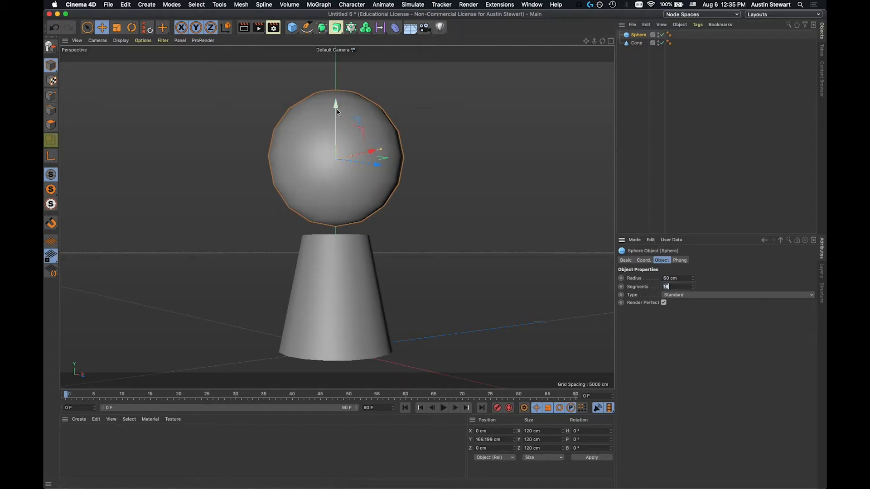
{"action": "left_click_drag", "start_coordinate": [336, 104], "coordinate": [333, 127]}
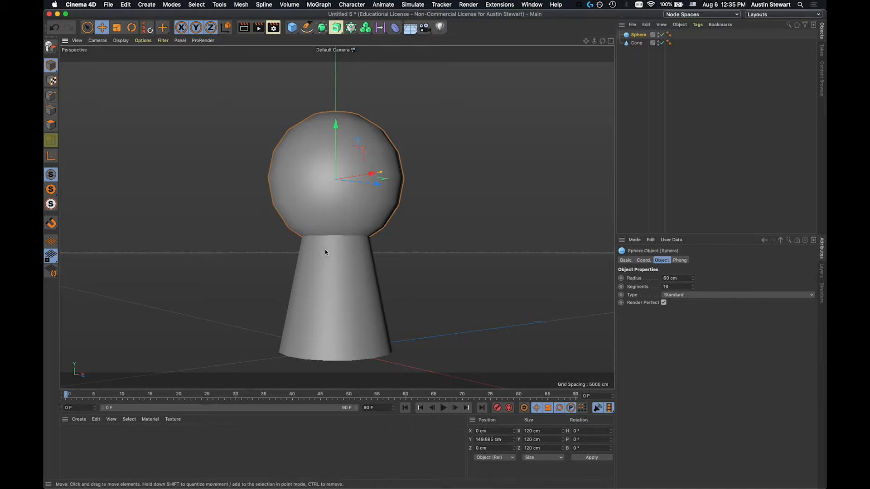
Check the proportions of the tower's round upper part in the Safari reference image and return to Cinema 4D
{"action": "key", "text": "super+Tab"}
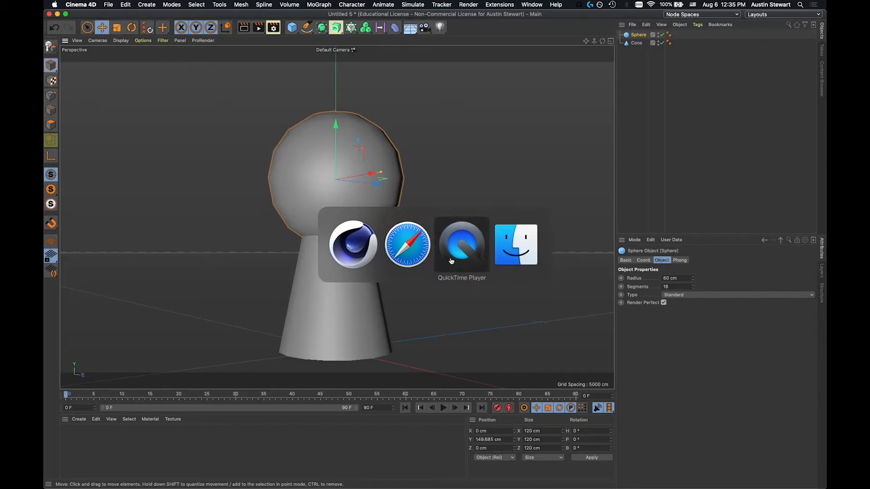
{"action": "left_click", "coordinate": [417, 245]}
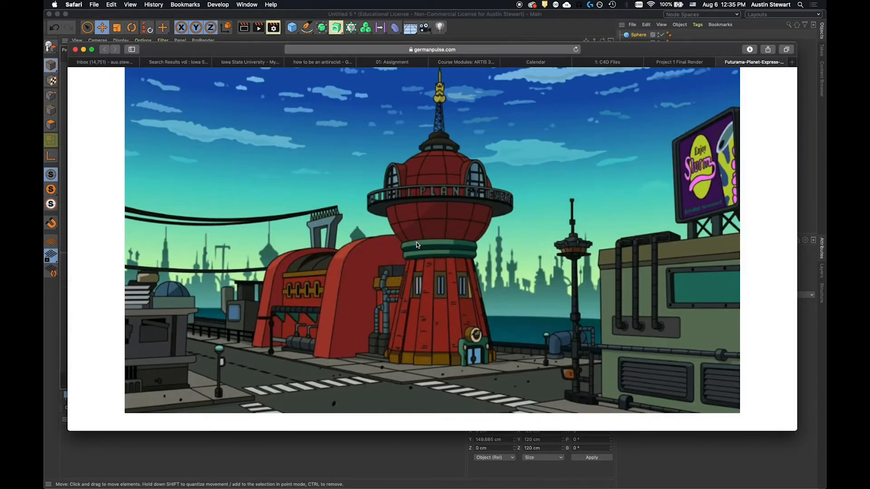
{"action": "key", "text": "super+Tab"}
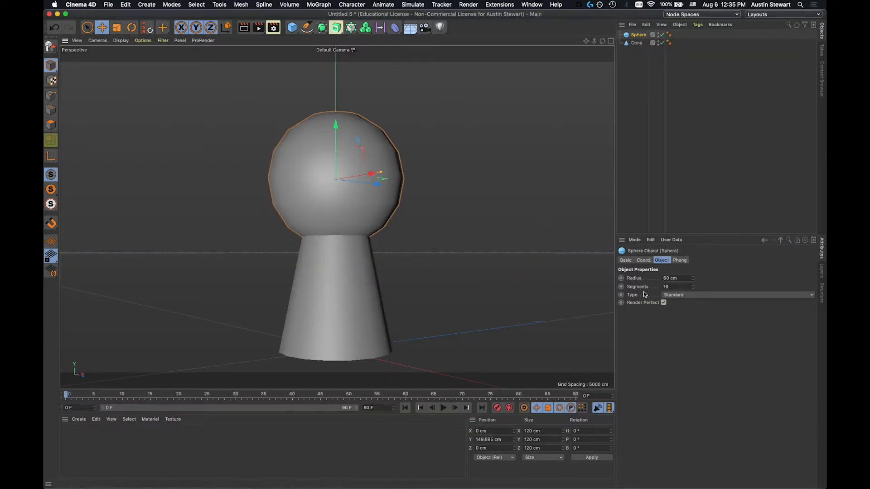
Reduce the sphere's radius to 55 cm and lower it slightly along Y so it rests on the cone's top
{"action": "double_click", "coordinate": [666, 278]}
{"action": "type", "text": "58"}
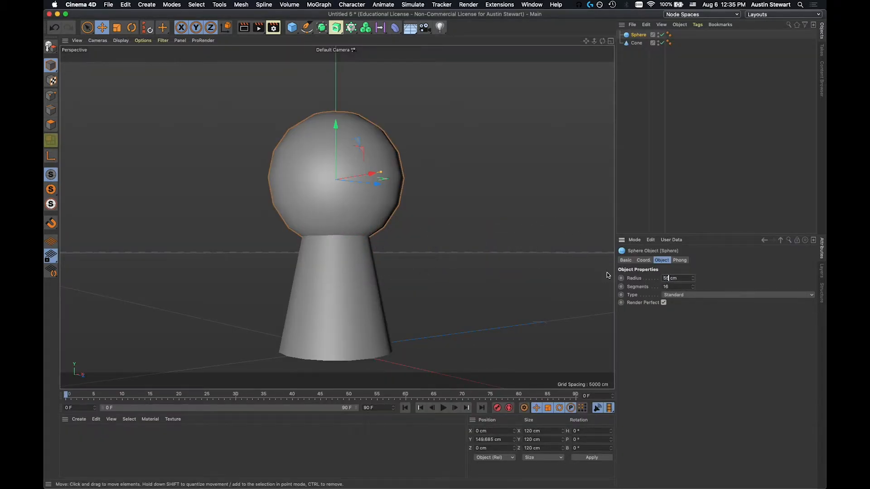
{"action": "key", "text": "Return"}
{"action": "left_click_drag", "start_coordinate": [336, 125], "coordinate": [336, 131]}
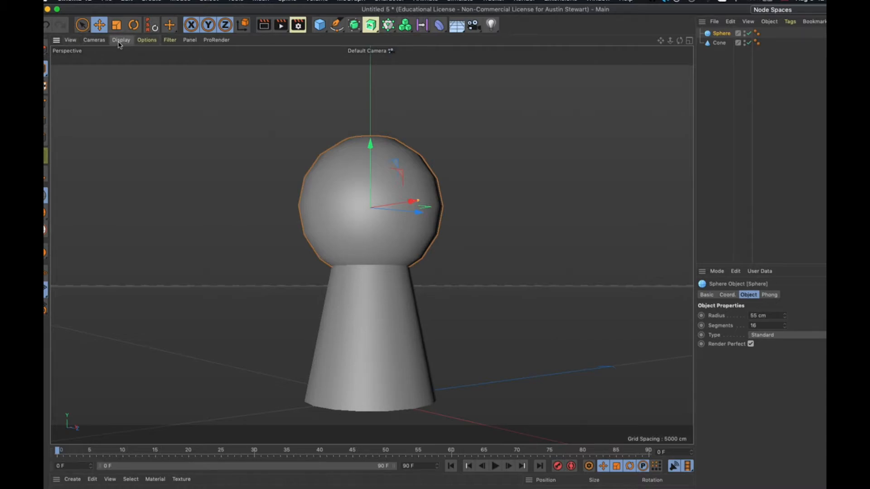
Switch the viewport display to Gouraud Shading (Lines) and set the sphere's segments to 36
{"action": "left_click", "coordinate": [121, 40]}
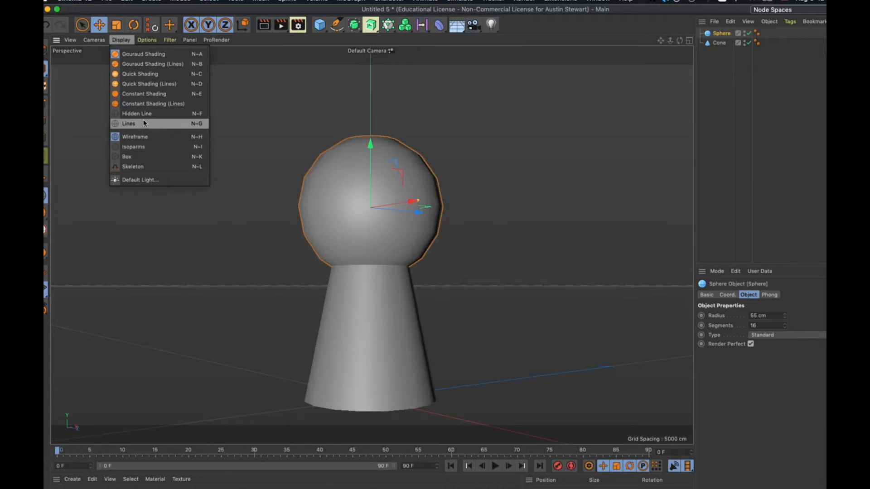
{"action": "left_click", "coordinate": [155, 66]}
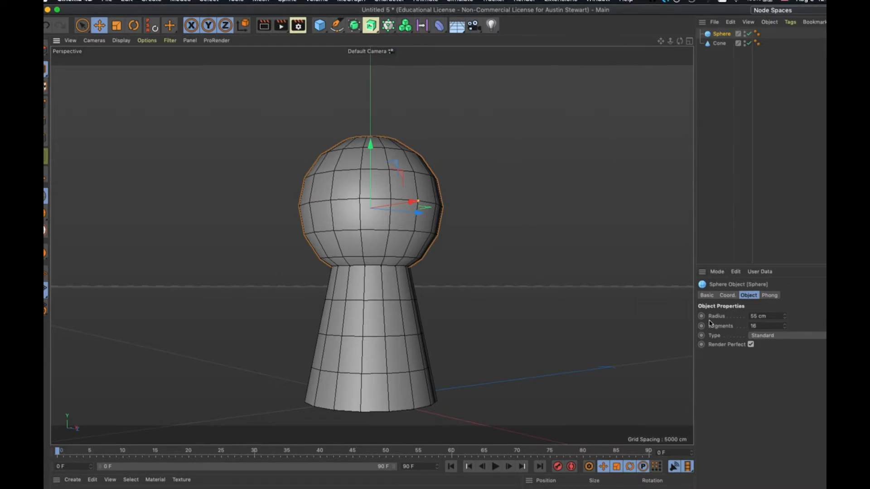
{"action": "double_click", "coordinate": [755, 326]}
{"action": "type", "text": "36"}
{"action": "key", "text": "Return"}
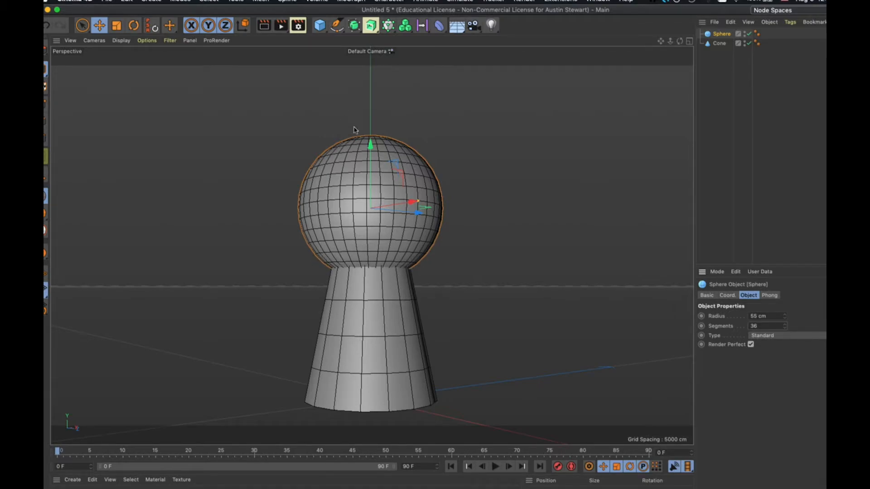
Add a torus primitive to the scene and view it from above around the tower's cone
{"action": "left_click", "coordinate": [320, 27]}
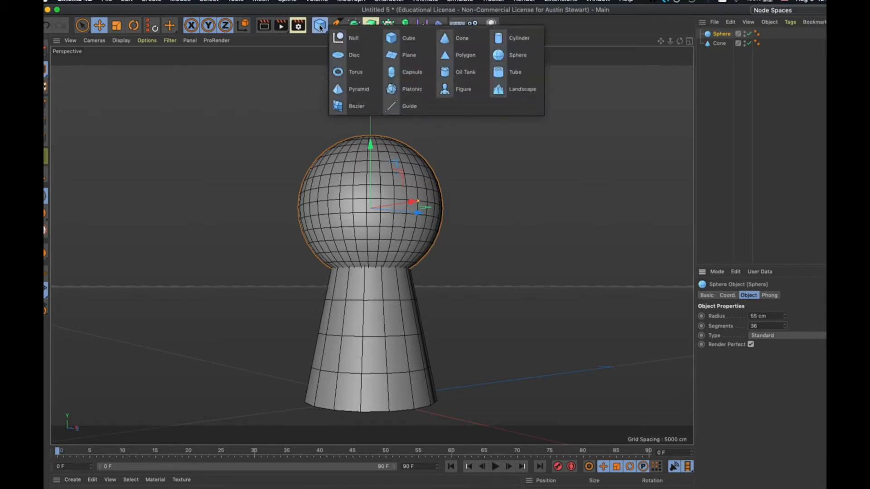
{"action": "left_click", "coordinate": [356, 72]}
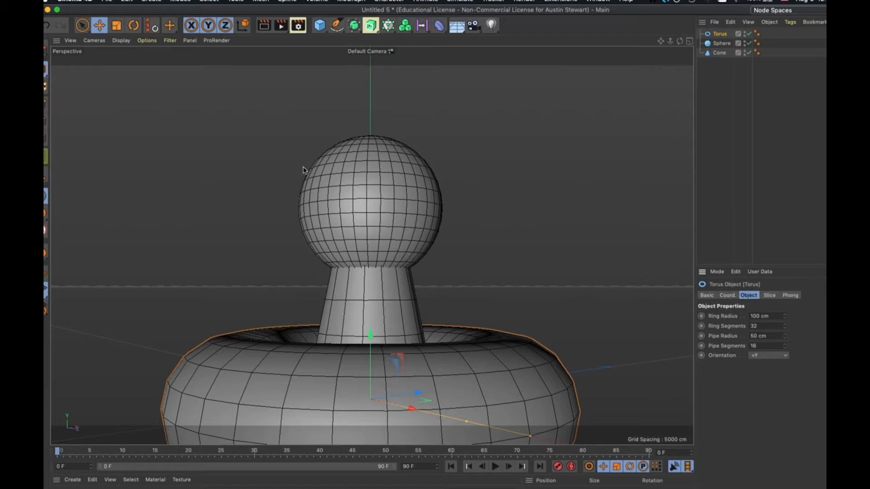
{"action": "left_click_drag", "start_coordinate": [304, 189], "coordinate": [311, 240], "text": "alt"}
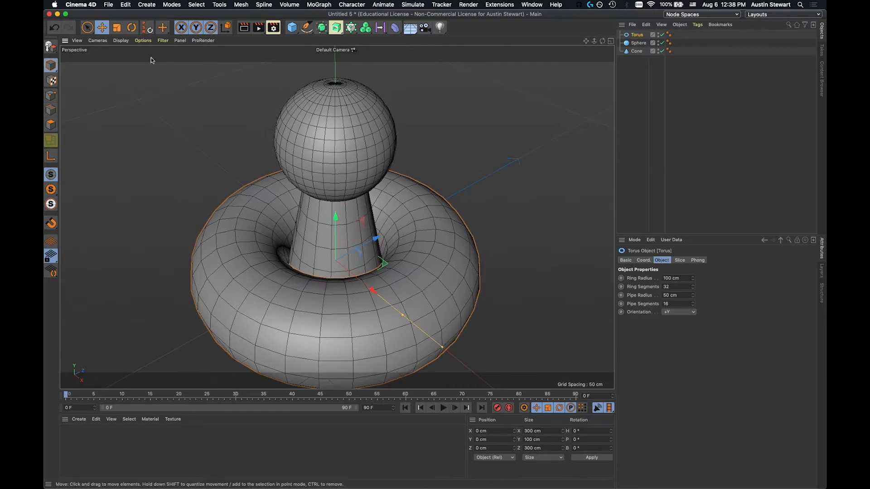
{"action": "left_click", "coordinate": [145, 6]}
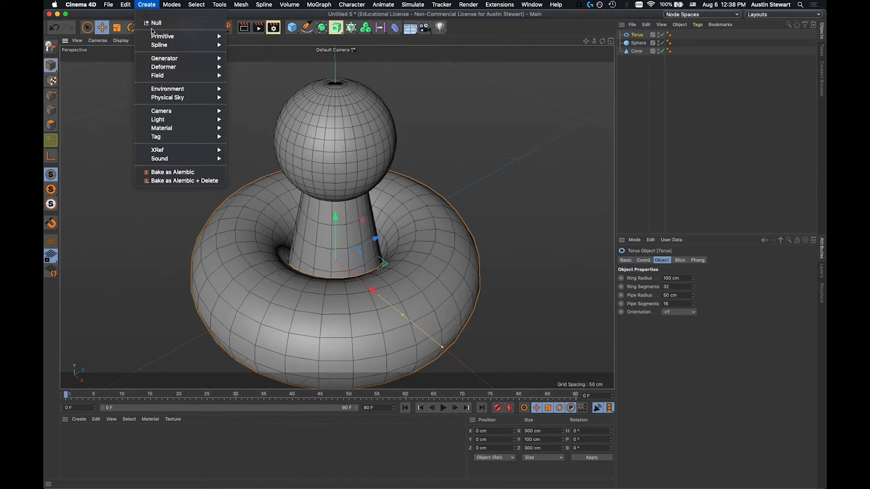
{"action": "mouse_move", "coordinate": [154, 35]}
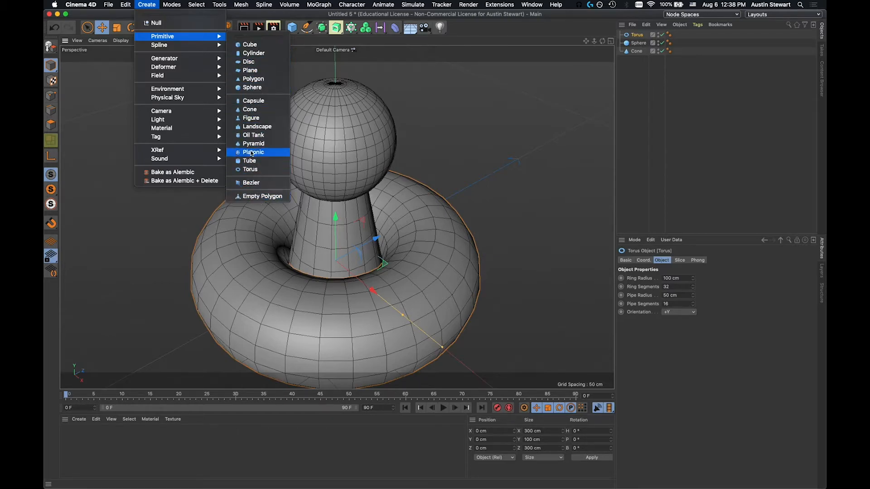
{"action": "mouse_move", "coordinate": [168, 48]}
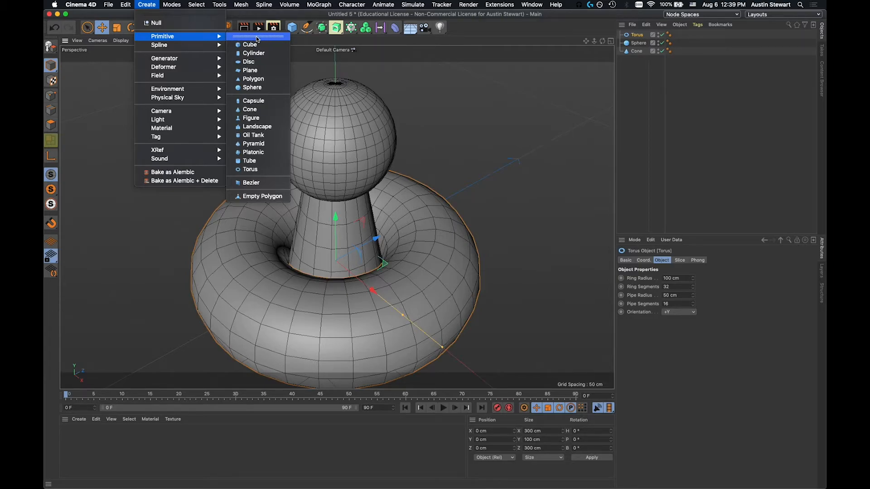
Detach the list of primitives as a floating palette and close it again
{"action": "left_click", "coordinate": [273, 37]}
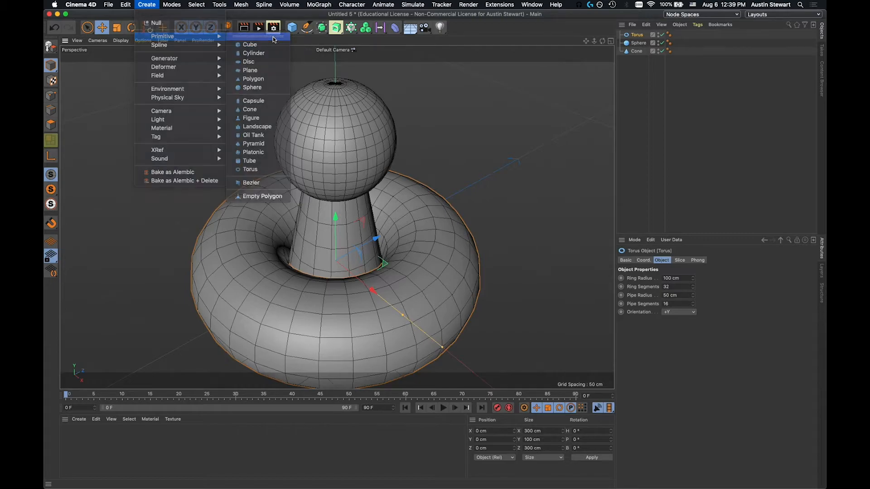
{"action": "left_click_drag", "start_coordinate": [257, 38], "coordinate": [592, 53]}
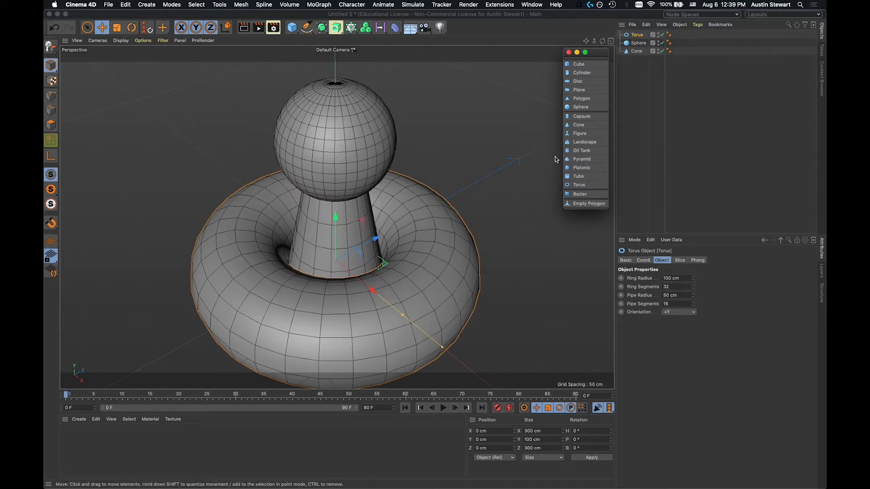
{"action": "left_click", "coordinate": [569, 53]}
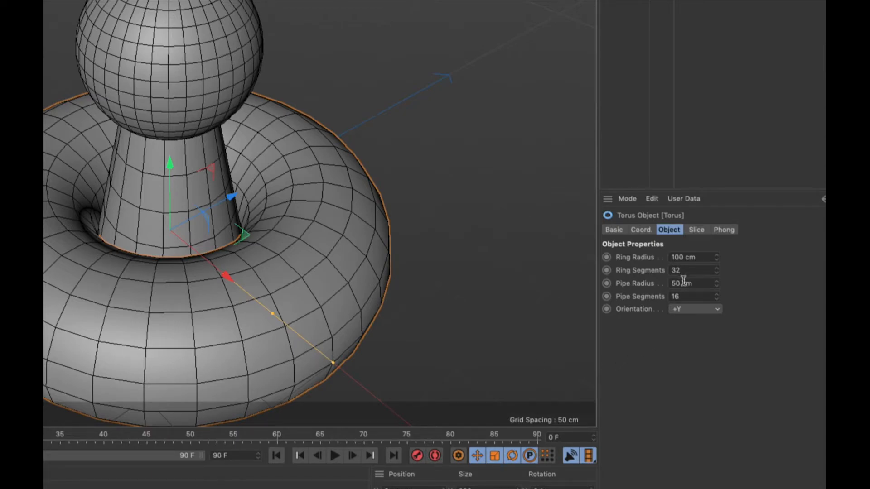
Set the torus's pipe radius to 10 cm
{"action": "left_click", "coordinate": [701, 285]}
{"action": "type", "text": "10"}
{"action": "key", "text": "Tab"}
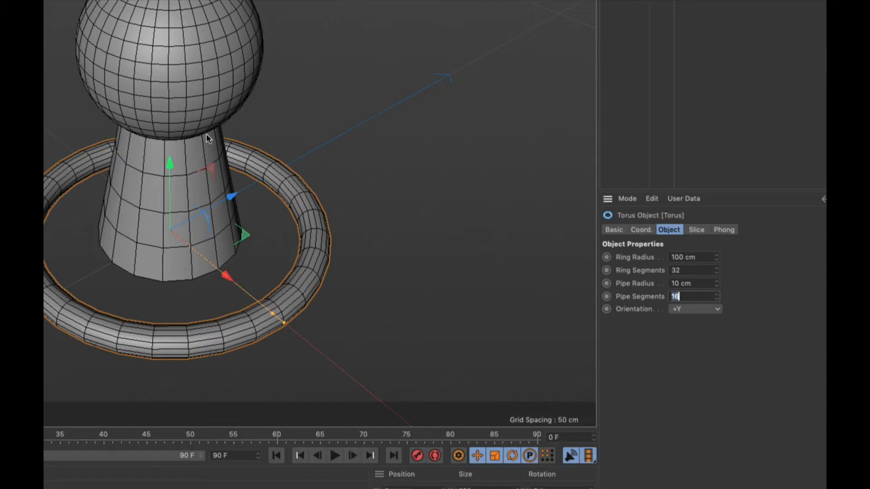
Examine the green ring between the tower's base and round upper part in the Safari reference image, and return to Cinema 4D
{"action": "key", "text": "super+Tab"}
{"action": "left_click", "coordinate": [297, 207]}
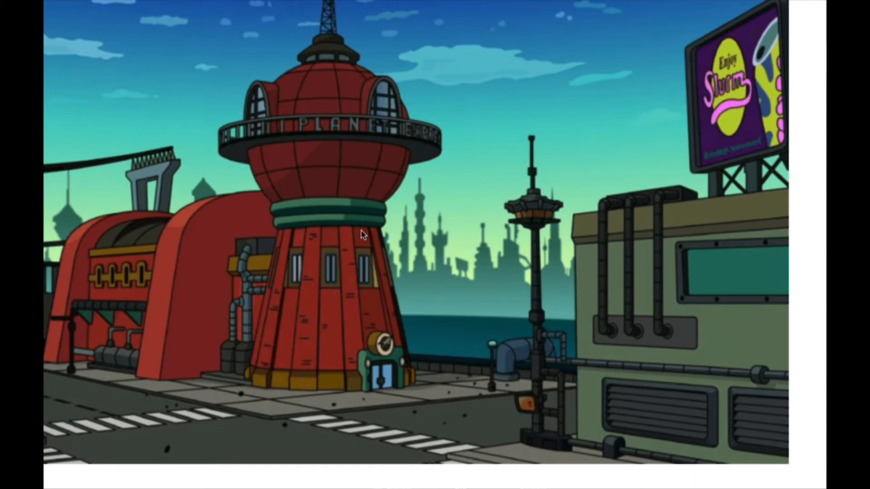
{"action": "key", "text": "super+Tab"}
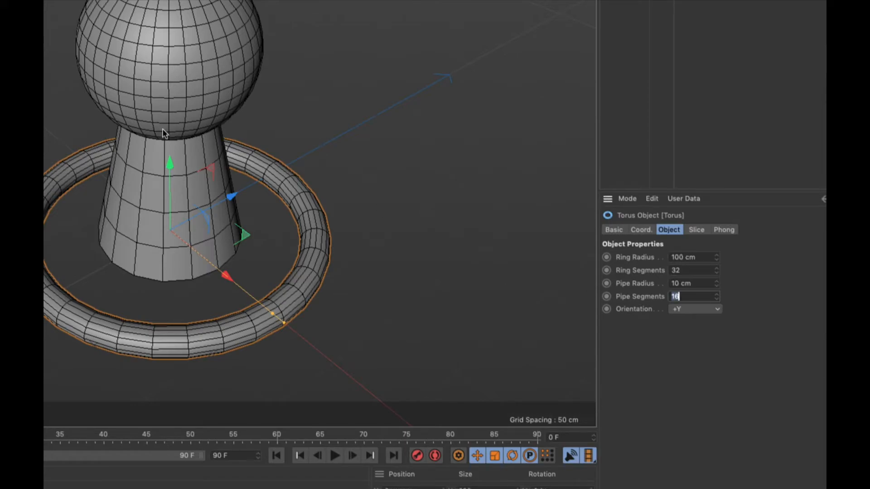
Try a ring radius of 55 cm on the torus
{"action": "double_click", "coordinate": [680, 257]}
{"action": "type", "text": "55"}
{"action": "key", "text": "Return"}
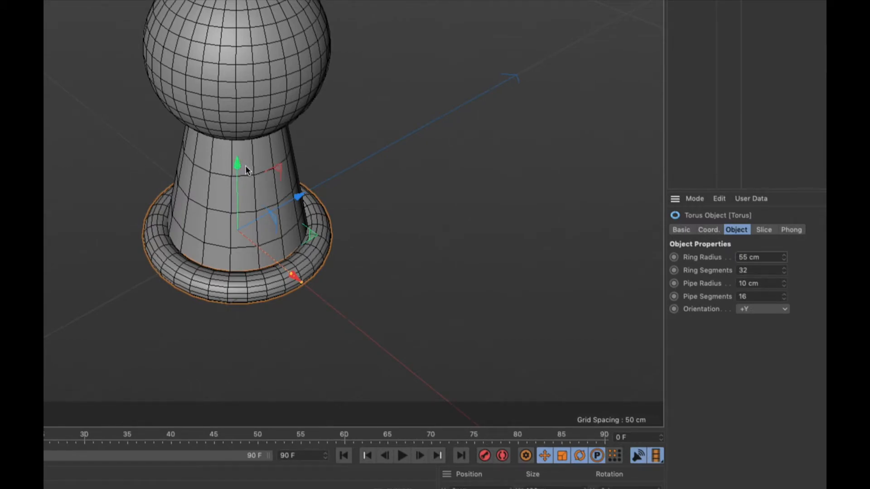
Set the torus's ring radius to 30 cm and raise it along Y to the cone's top, just below the sphere
{"action": "double_click", "coordinate": [749, 258]}
{"action": "type", "text": "30"}
{"action": "key", "text": "Return"}
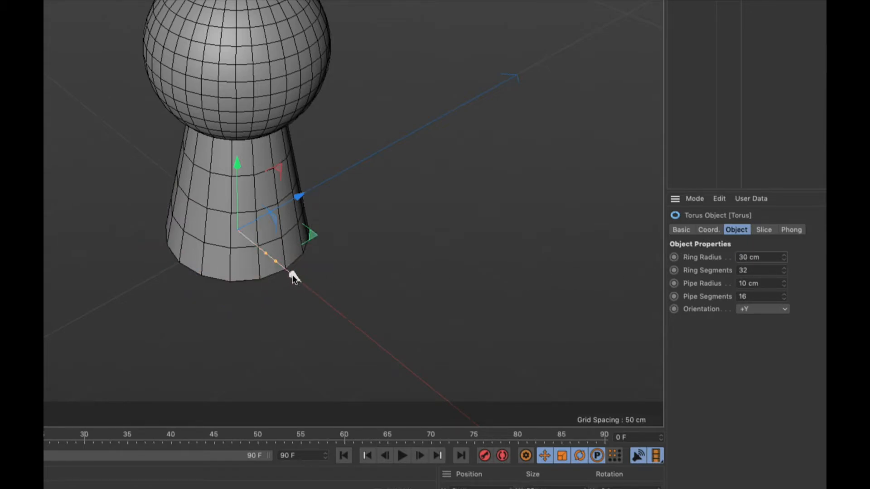
{"action": "left_click_drag", "start_coordinate": [232, 164], "coordinate": [246, 51]}
{"action": "left_click_drag", "start_coordinate": [239, 132], "coordinate": [235, 94], "text": "alt"}
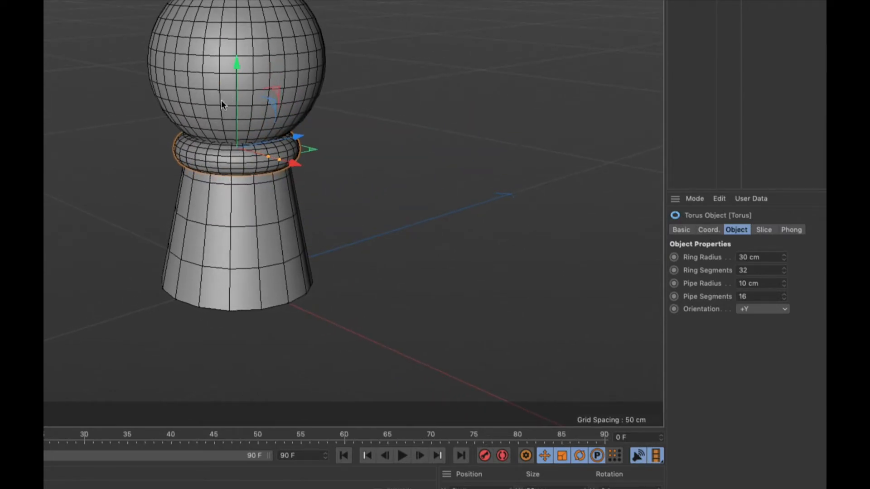
Set the torus's pipe radius to 5 cm and raise it to about 94 cm on Y, against the sphere's underside
{"action": "middle_click_drag", "start_coordinate": [203, 104], "coordinate": [301, 162], "text": "alt"}
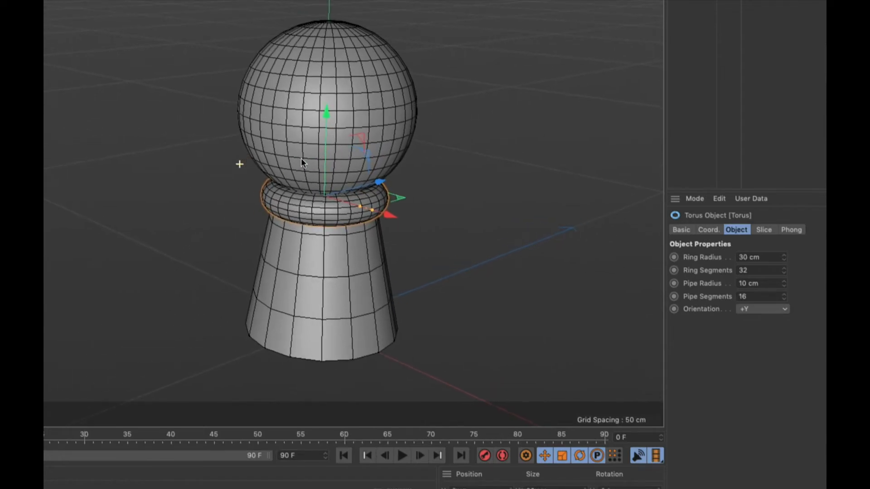
{"action": "scroll", "coordinate": [302, 162], "scroll_direction": "up", "scroll_amount": 5}
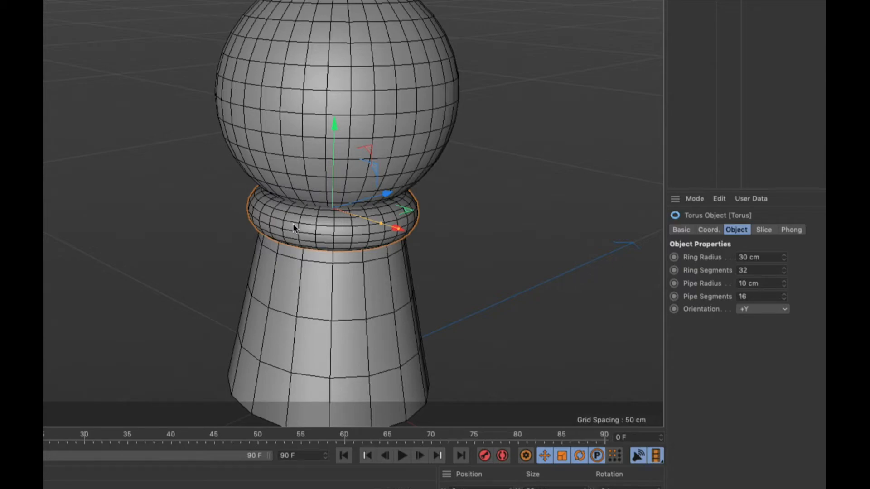
{"action": "scroll", "coordinate": [293, 224], "scroll_direction": "down", "scroll_amount": 3}
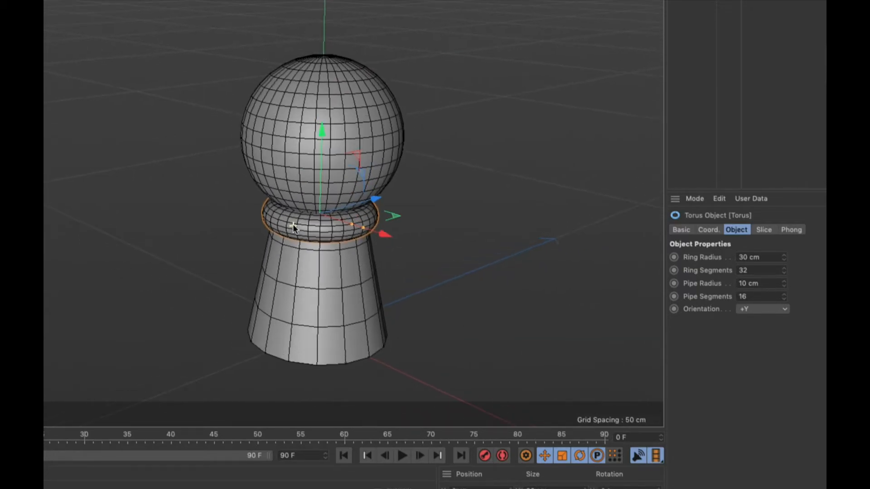
{"action": "scroll", "coordinate": [293, 224], "scroll_direction": "up", "scroll_amount": 1}
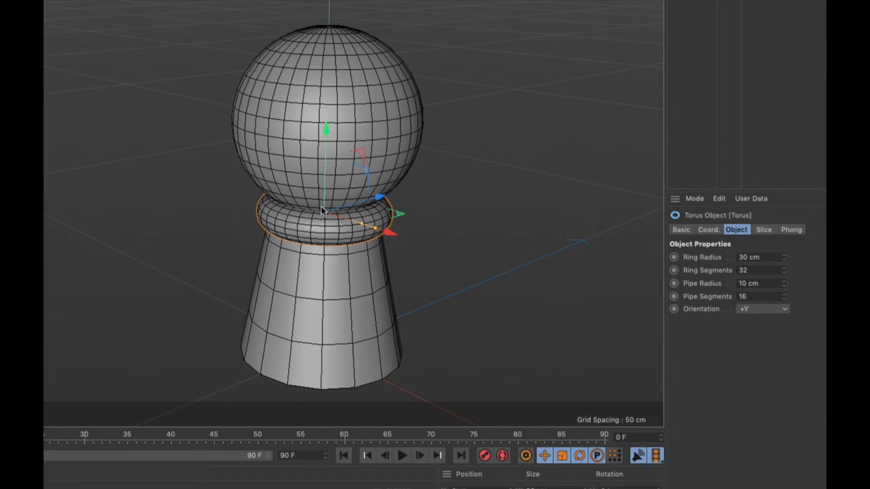
{"action": "scroll", "coordinate": [295, 203], "scroll_direction": "down", "scroll_amount": 1}
{"action": "right_click_drag", "start_coordinate": [296, 203], "coordinate": [388, 203], "text": "alt"}
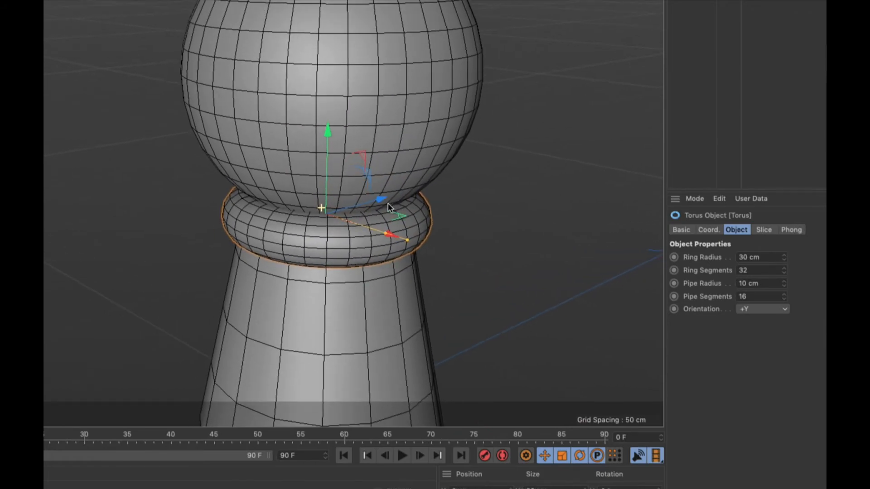
{"action": "left_click_drag", "start_coordinate": [366, 212], "coordinate": [347, 188], "text": "alt"}
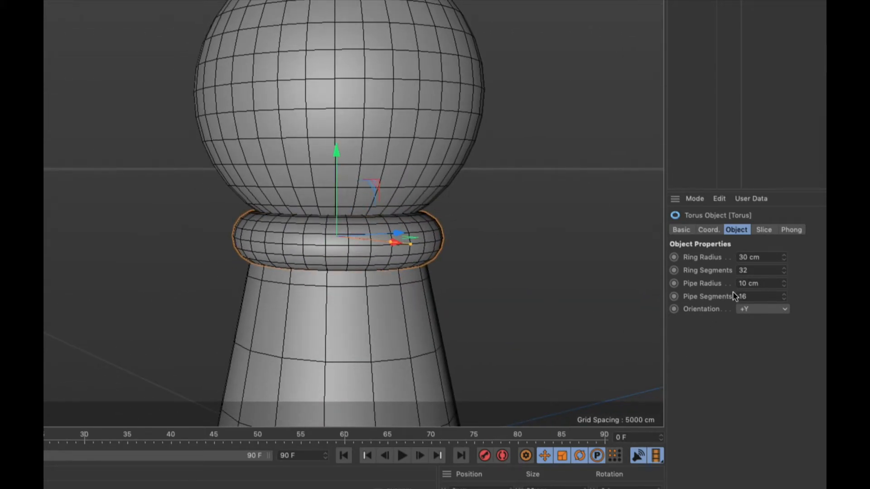
{"action": "left_click_drag", "start_coordinate": [746, 283], "coordinate": [718, 281]}
{"action": "type", "text": "5"}
{"action": "key", "text": "Return"}
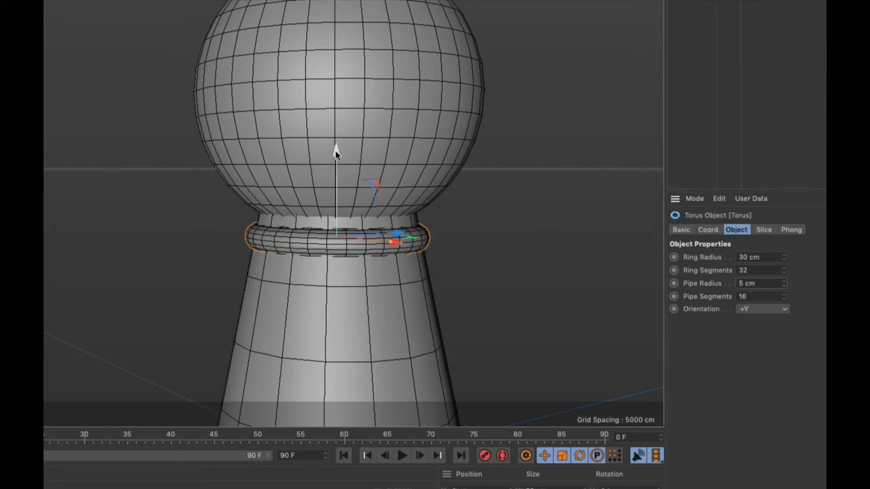
{"action": "left_click_drag", "start_coordinate": [335, 150], "coordinate": [338, 138]}
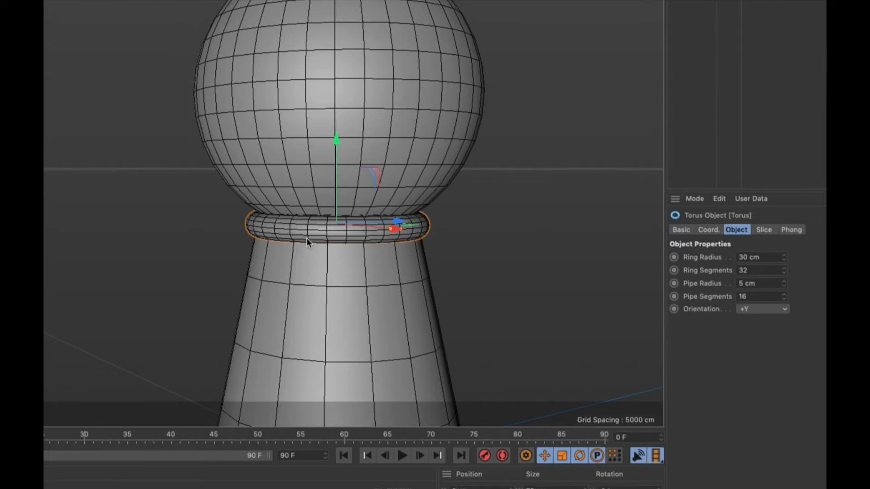
Paste a copy of the torus in the same place and undo the paste
{"action": "scroll", "coordinate": [306, 238], "scroll_direction": "down", "scroll_amount": 5}
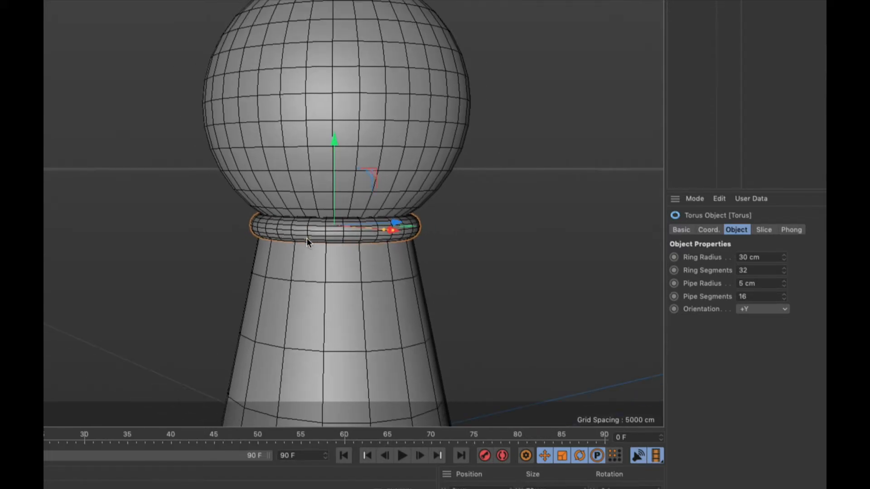
{"action": "scroll", "coordinate": [306, 238], "scroll_direction": "down", "scroll_amount": 2}
{"action": "scroll", "coordinate": [287, 202], "scroll_direction": "up", "scroll_amount": 5}
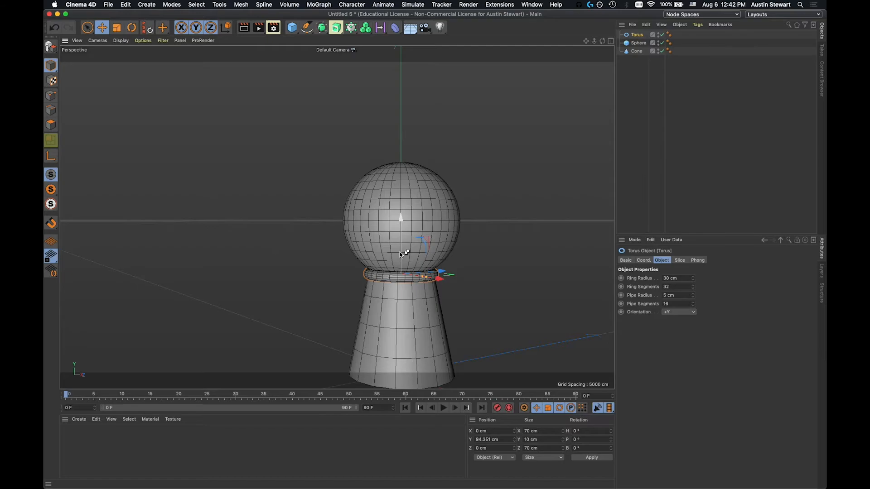
{"action": "key", "text": "super+v"}
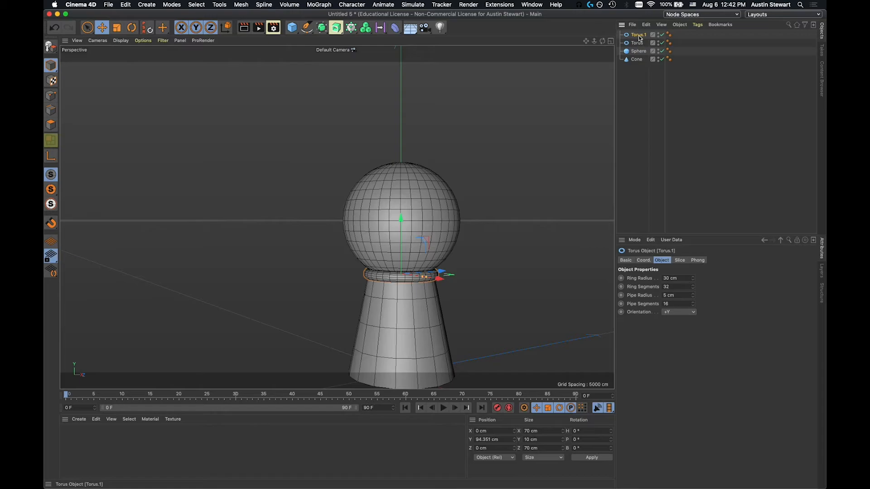
{"action": "key", "text": "super+z"}
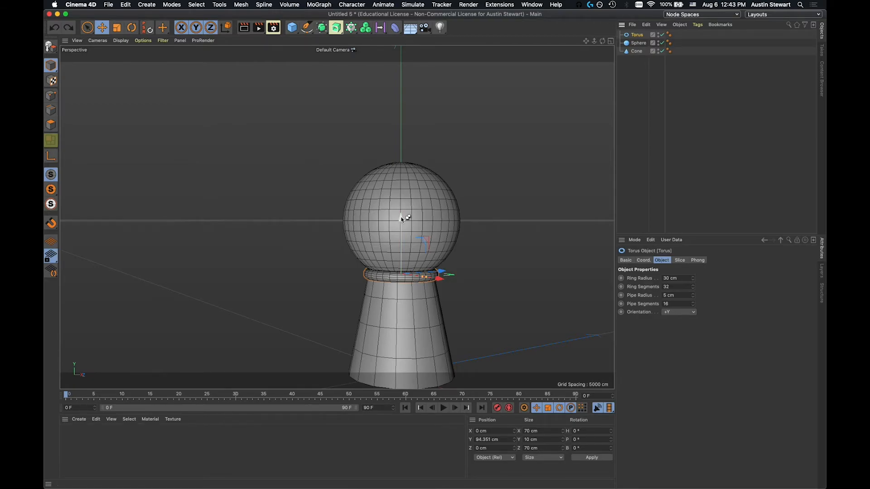
Duplicate the torus slightly upward along Y and set the copy's ring radius to 34 cm
{"action": "left_click_drag", "start_coordinate": [401, 219], "coordinate": [401, 209], "text": "ctrl"}
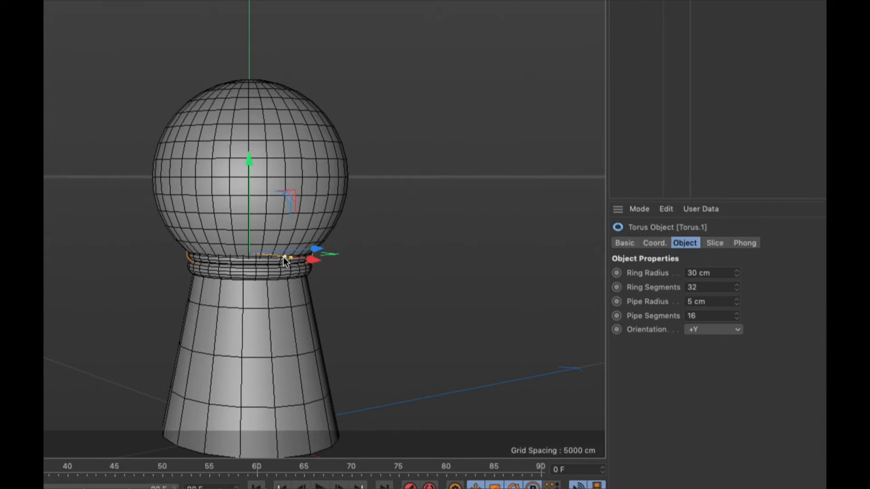
{"action": "left_click_drag", "start_coordinate": [285, 257], "coordinate": [289, 257]}
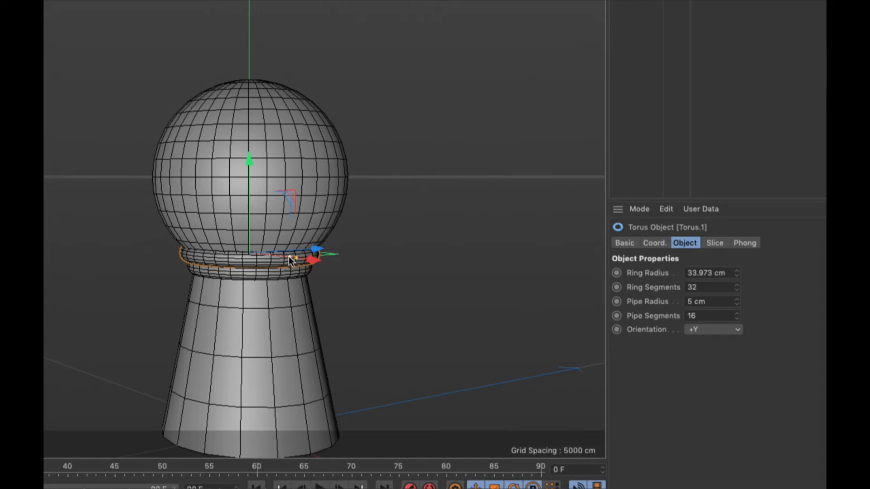
{"action": "left_click", "coordinate": [738, 271]}
{"action": "left_click", "coordinate": [737, 275]}
{"action": "left_click", "coordinate": [737, 272]}
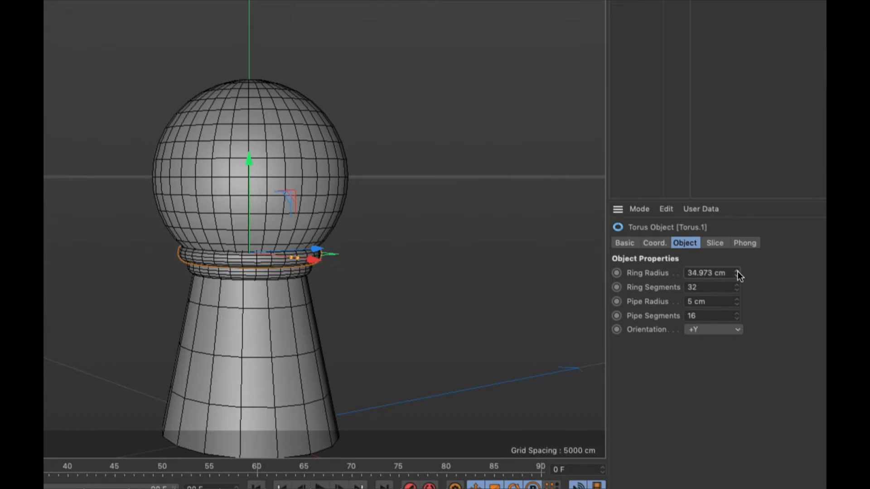
{"action": "mouse_move", "coordinate": [738, 271]}
{"action": "left_mouse_down"}
{"action": "mouse_move", "coordinate": [738, 250]}
{"action": "mouse_move", "coordinate": [738, 281]}
{"action": "left_mouse_up"}
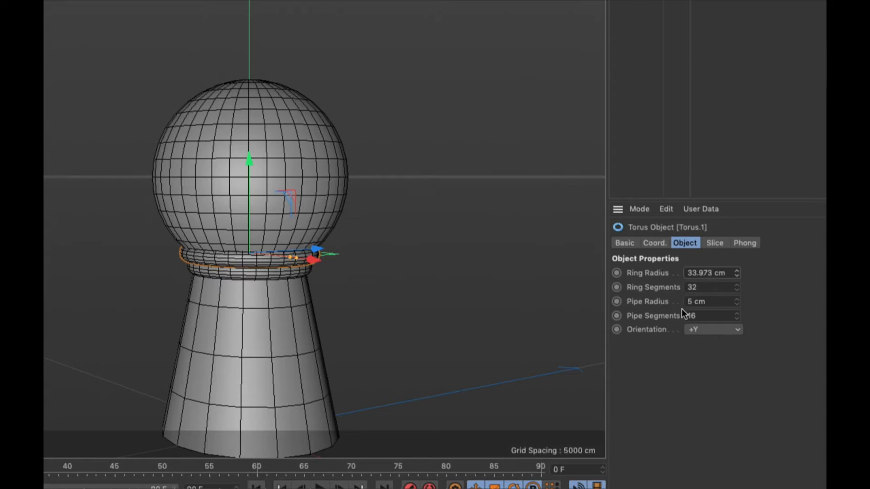
{"action": "left_click_drag", "start_coordinate": [693, 274], "coordinate": [711, 273]}
{"action": "type", "text": "34"}
{"action": "mouse_move", "coordinate": [191, 238]}
{"action": "left_mouse_down", "text": "alt"}
{"action": "mouse_move", "coordinate": [209, 222]}
{"action": "mouse_move", "coordinate": [257, 209]}
{"action": "mouse_move", "coordinate": [299, 267]}
{"action": "mouse_move", "coordinate": [322, 268]}
{"action": "mouse_move", "coordinate": [317, 240]}
{"action": "mouse_move", "coordinate": [205, 231]}
{"action": "mouse_move", "coordinate": [192, 243]}
{"action": "mouse_move", "coordinate": [210, 231]}
{"action": "left_mouse_up", "text": "alt"}
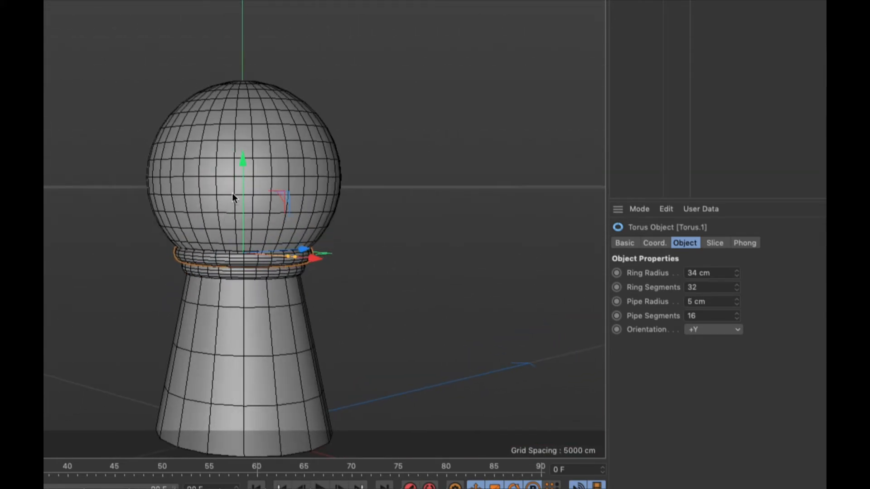
{"action": "scroll", "coordinate": [232, 193], "scroll_direction": "down", "scroll_amount": 3}
{"action": "scroll", "coordinate": [232, 193], "scroll_direction": "up", "scroll_amount": 1}
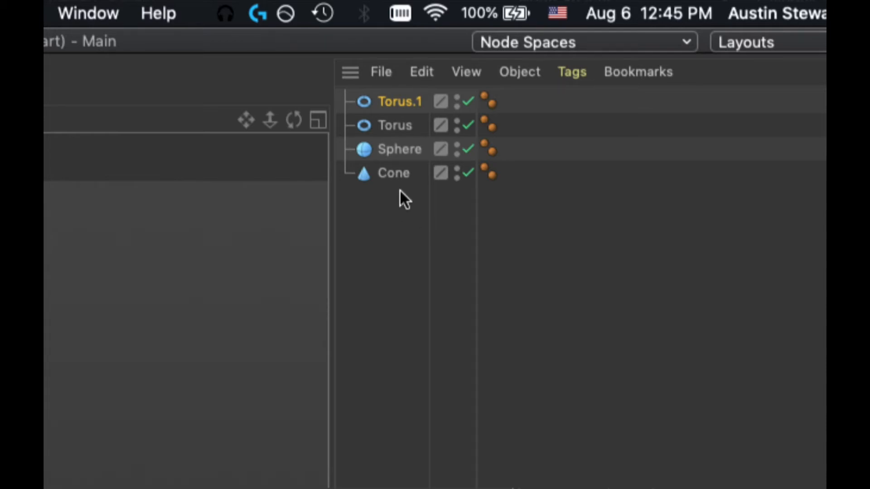
Rename the cone as TowerBase
{"action": "left_click", "coordinate": [392, 176]}
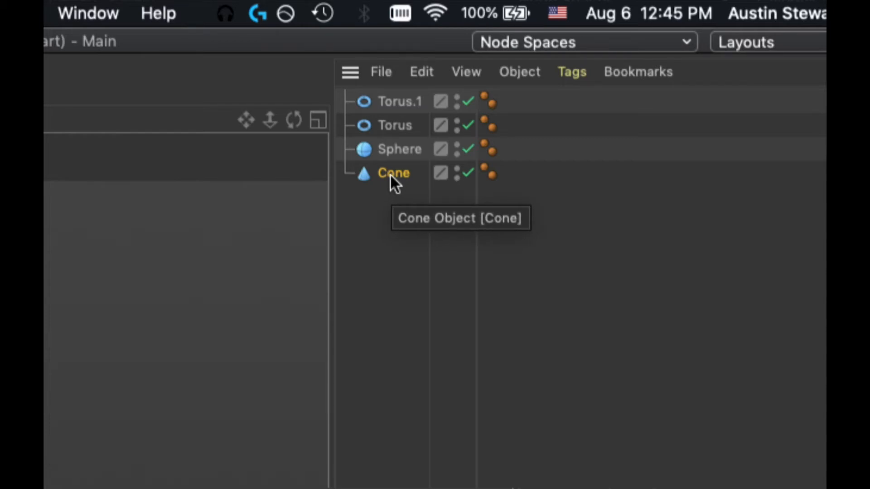
{"action": "double_click", "coordinate": [390, 173]}
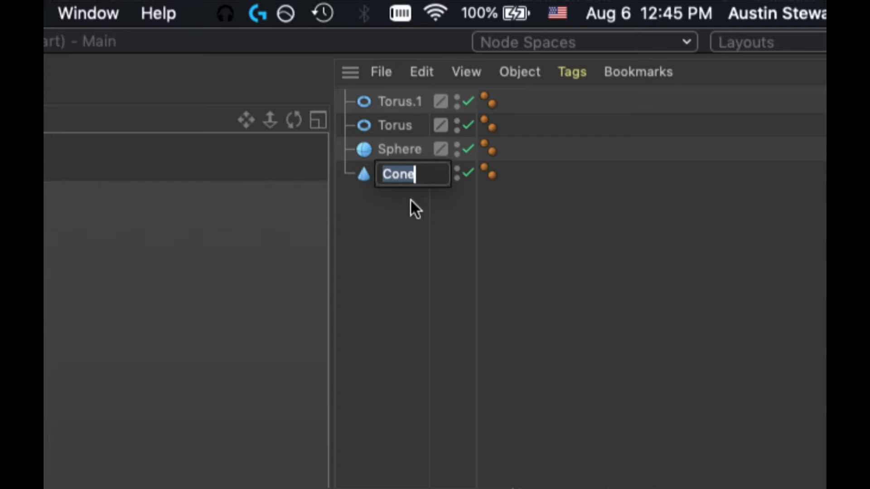
{"action": "type", "text": "TowerBase"}
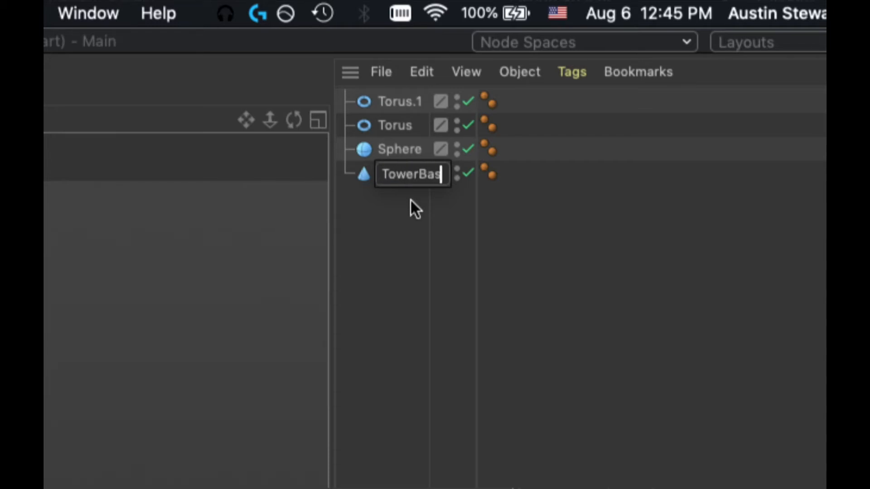
{"action": "key", "text": "Return"}
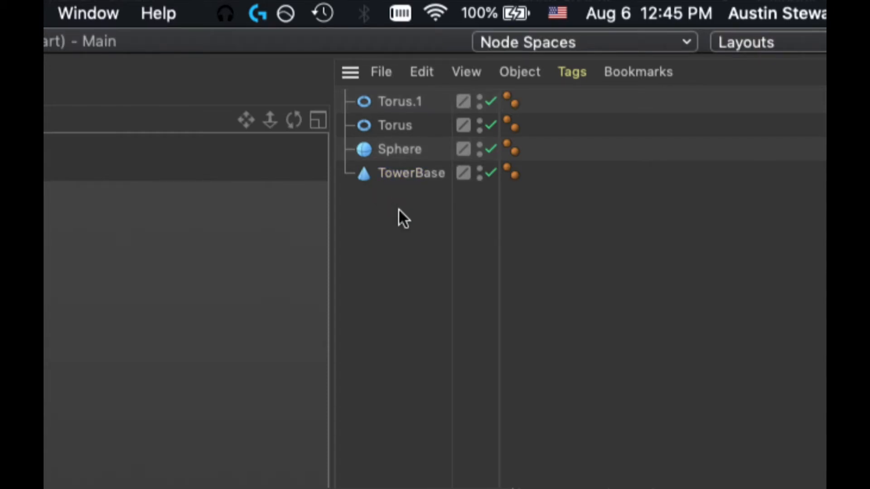
Rename the sphere as TowerSphere
{"action": "left_click", "coordinate": [389, 149]}
{"action": "double_click", "coordinate": [392, 148]}
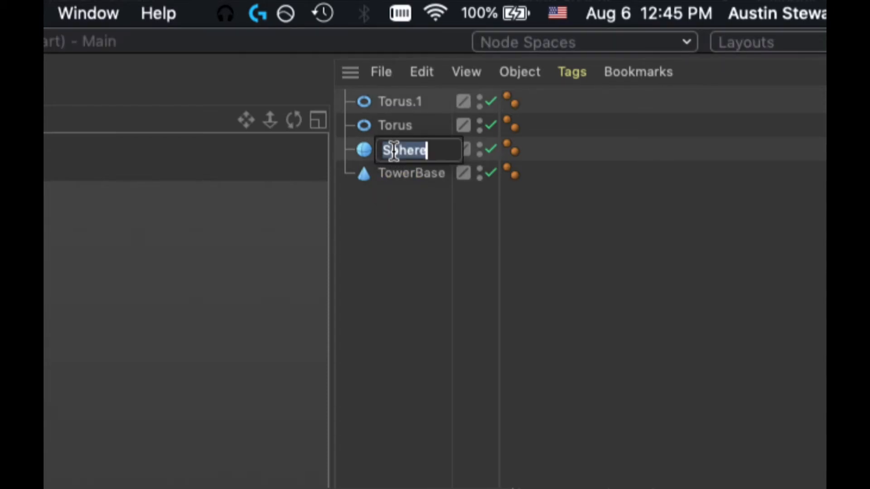
{"action": "type", "text": "Tower"}
{"action": "type", "text": "Sp"}
{"action": "type", "text": "here"}
{"action": "key", "text": "Return"}
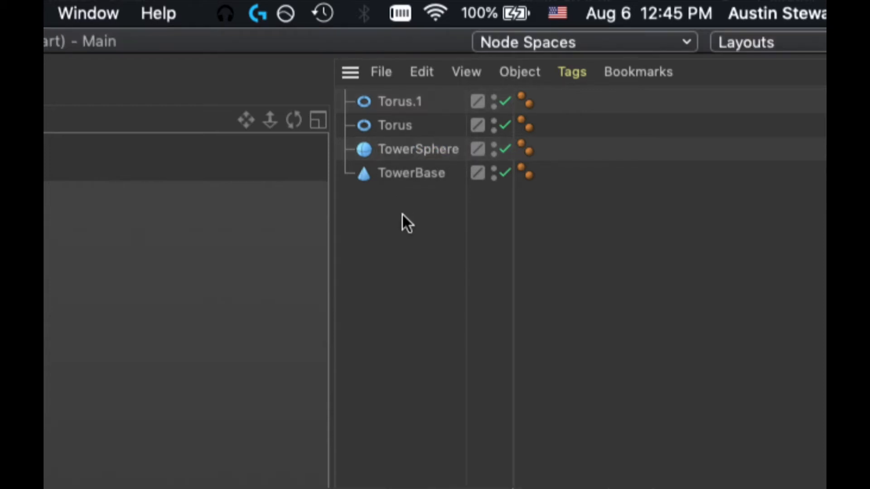
Rename the original torus, listed just above TowerSphere, as TowerRing1
{"action": "double_click", "coordinate": [392, 125]}
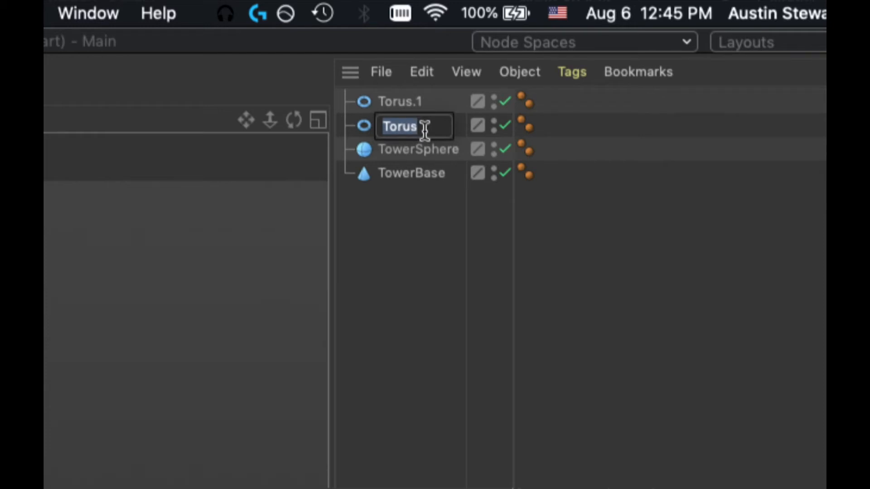
{"action": "type", "text": "Tow"}
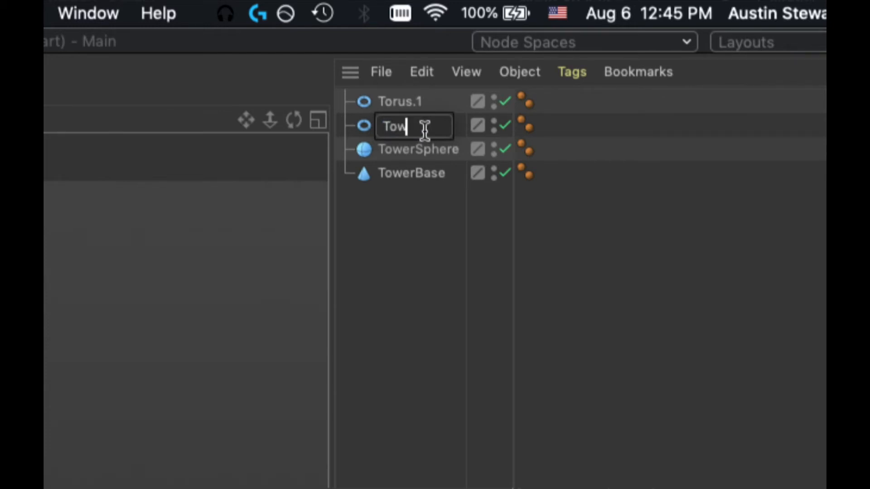
{"action": "type", "text": "erRign"}
{"action": "type", "text": "1"}
{"action": "left_click", "coordinate": [436, 130]}
{"action": "key", "text": "BackSpace"}
{"action": "key", "text": "BackSpace"}
{"action": "type", "text": "ng"}
Rename the duplicated torus as TowerRing2
{"action": "left_click", "coordinate": [406, 100]}
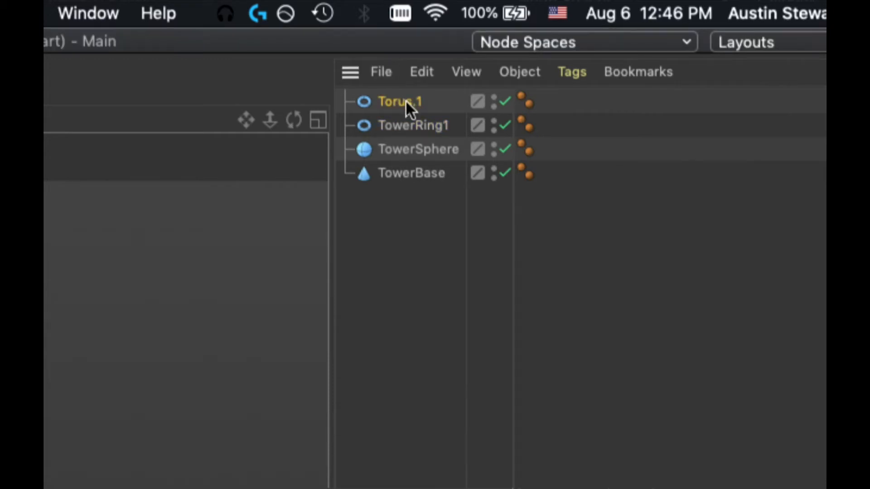
{"action": "double_click", "coordinate": [406, 101]}
{"action": "type", "text": "TowerRin"}
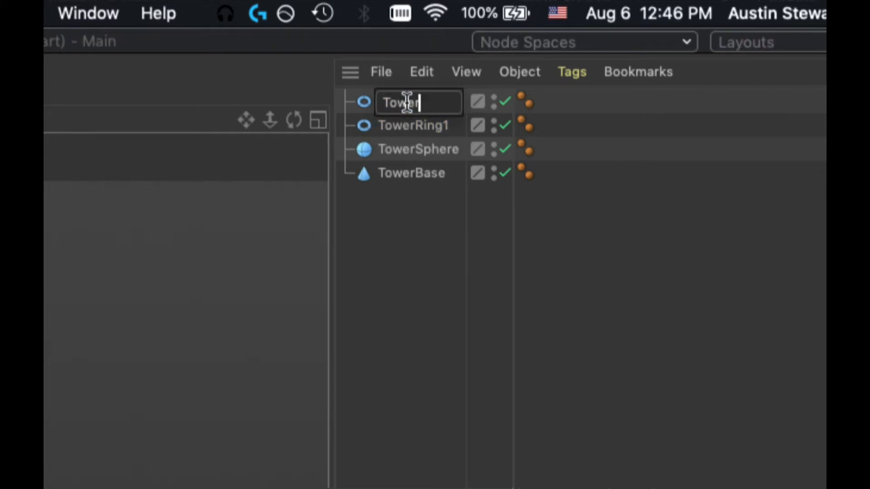
{"action": "type", "text": "g2"}
{"action": "key", "text": "Return"}
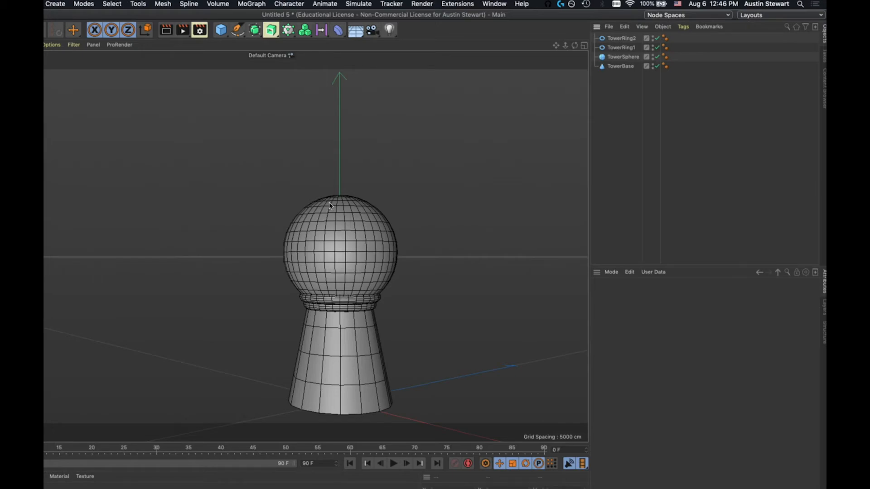
Switch to Safari to examine the deck around the tower's sphere in the reference image, and return to Cinema 4D
{"action": "key", "text": "super+Tab"}
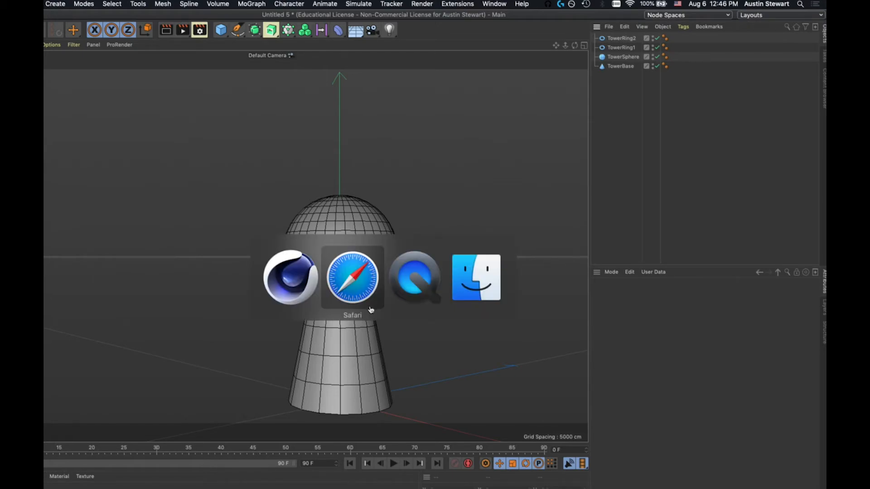
{"action": "left_click", "coordinate": [343, 284]}
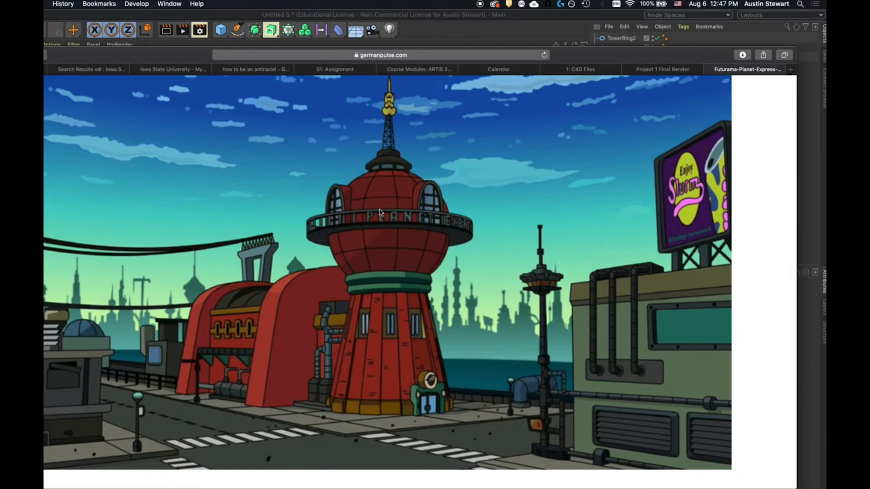
{"action": "key", "text": "super+Tab"}
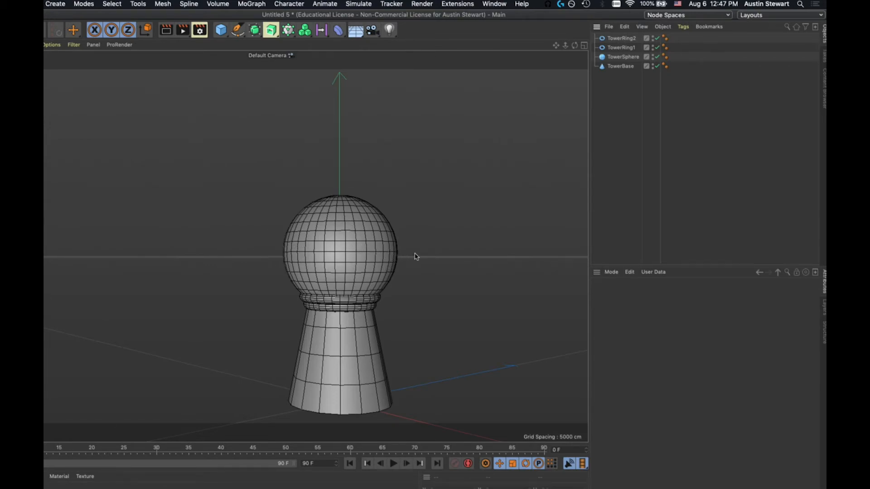
Add a cylinder primitive with a radius of 65 cm and a height of 3 cm
{"action": "left_click", "coordinate": [219, 30]}
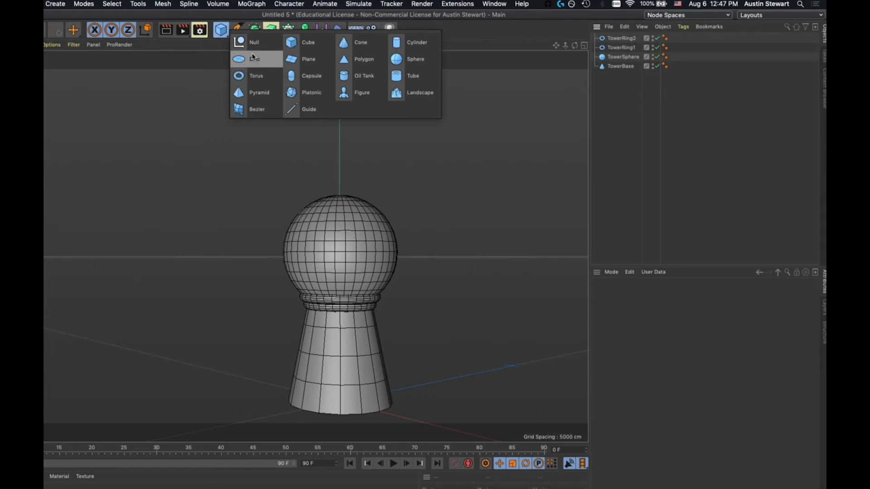
{"action": "left_click", "coordinate": [415, 46]}
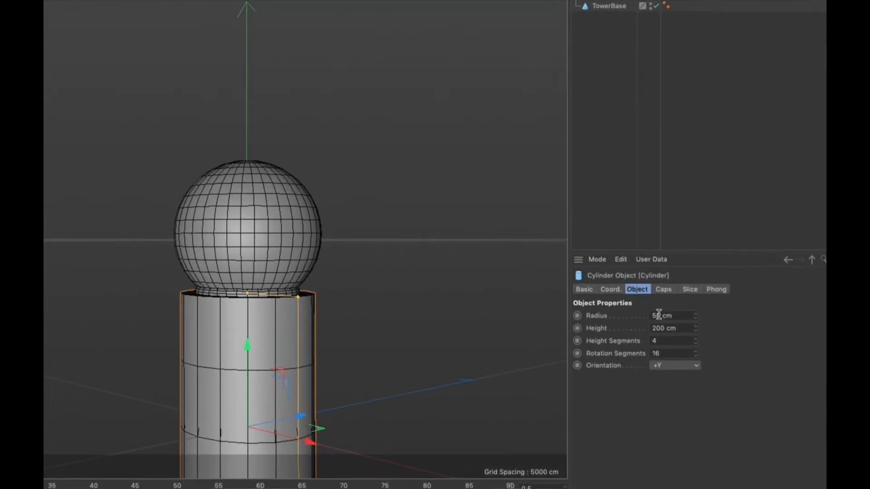
{"action": "left_click_drag", "start_coordinate": [660, 315], "coordinate": [638, 318]}
{"action": "type", "text": "65"}
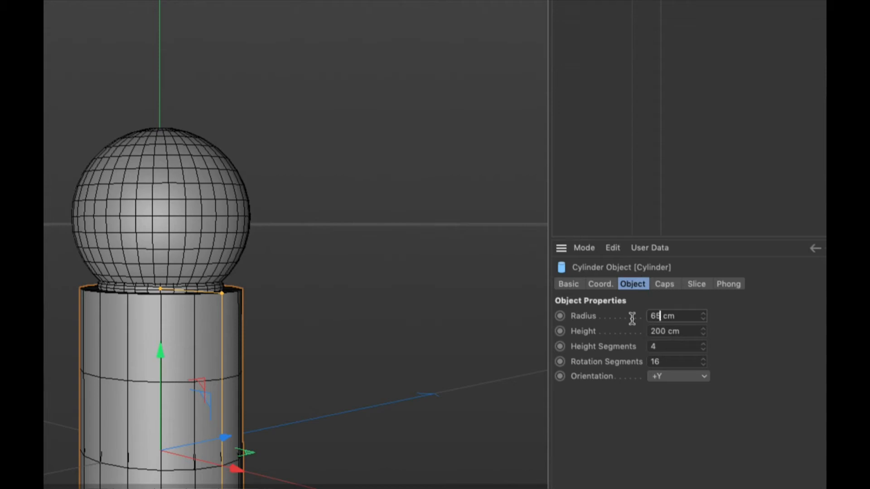
{"action": "key", "text": "Tab"}
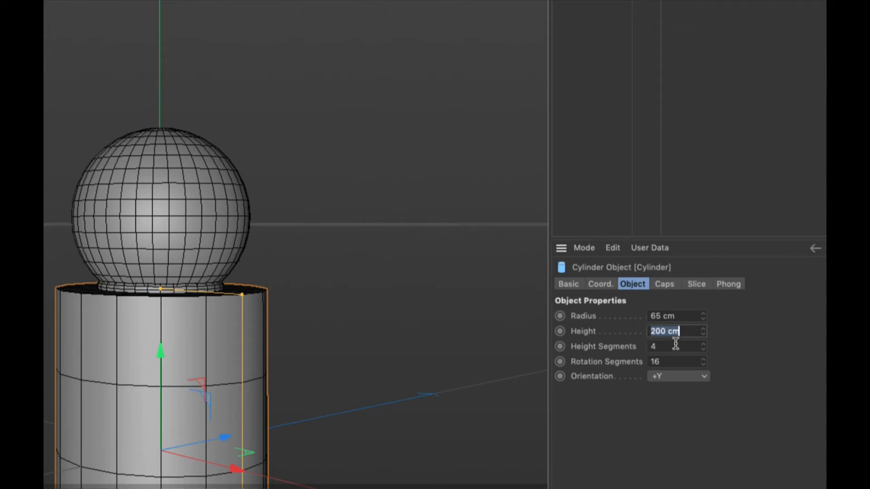
{"action": "type", "text": "3"}
{"action": "key", "text": "Tab"}
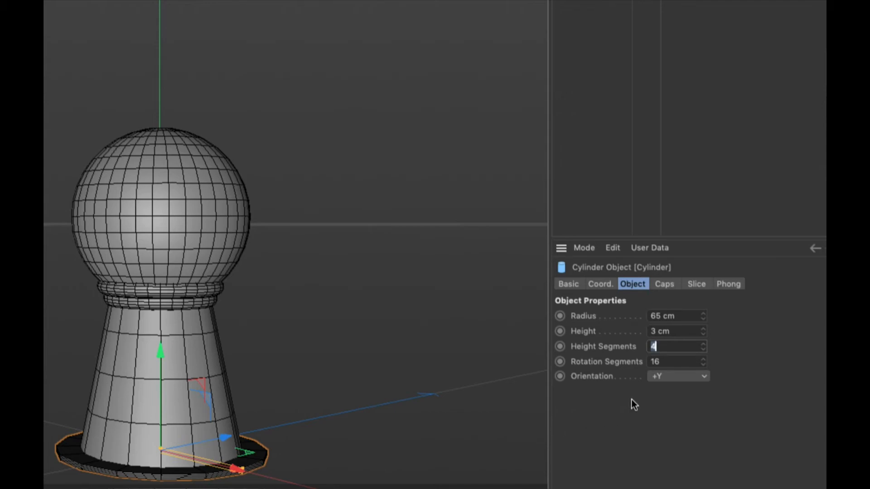
Set the cylinder's rotation segments to 36 and its height segments to 1
{"action": "left_click", "coordinate": [664, 361]}
{"action": "type", "text": "36"}
{"action": "key", "text": "Tab"}
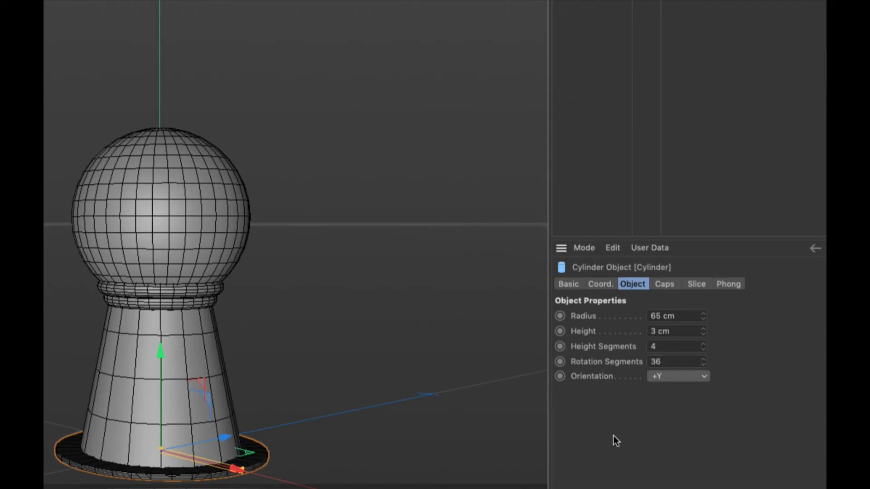
{"action": "left_click", "coordinate": [658, 347]}
{"action": "type", "text": "1"}
{"action": "key", "text": "Return"}
{"action": "key", "text": "Tab"}
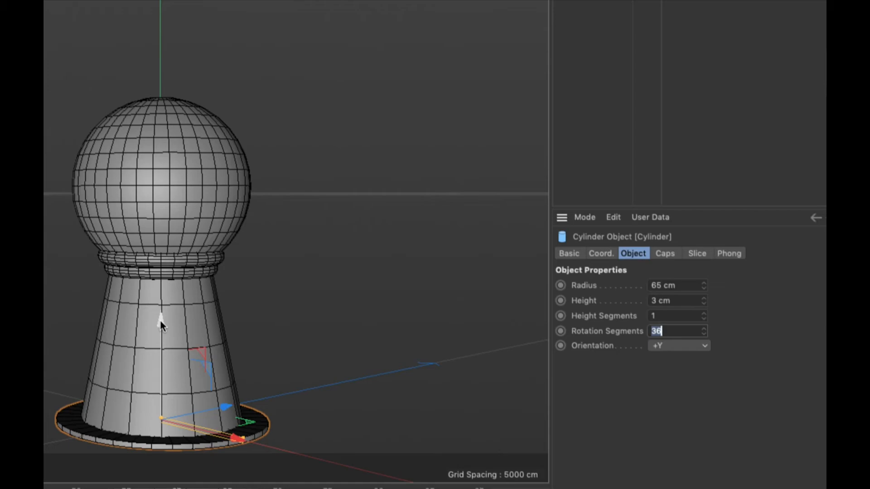
Raise the flat cylinder along Y to about 144 cm so it encircles the middle of the sphere
{"action": "left_click_drag", "start_coordinate": [161, 323], "coordinate": [184, 88]}
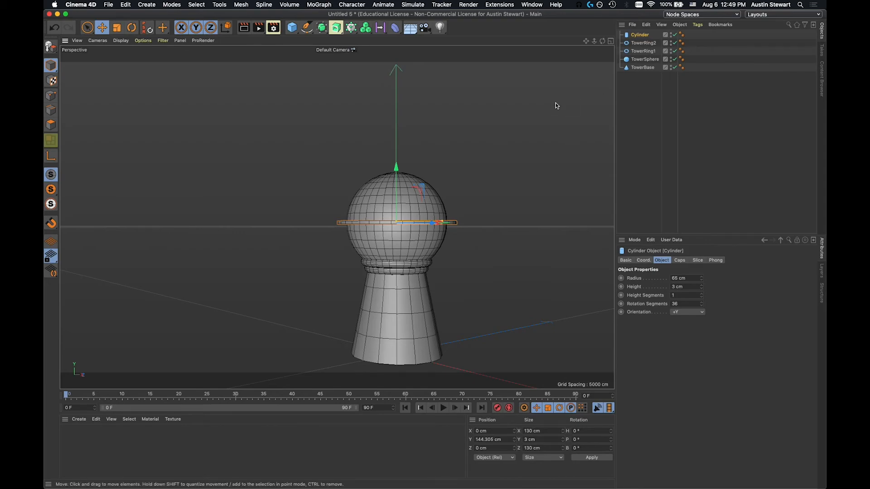
{"action": "key", "text": "h"}
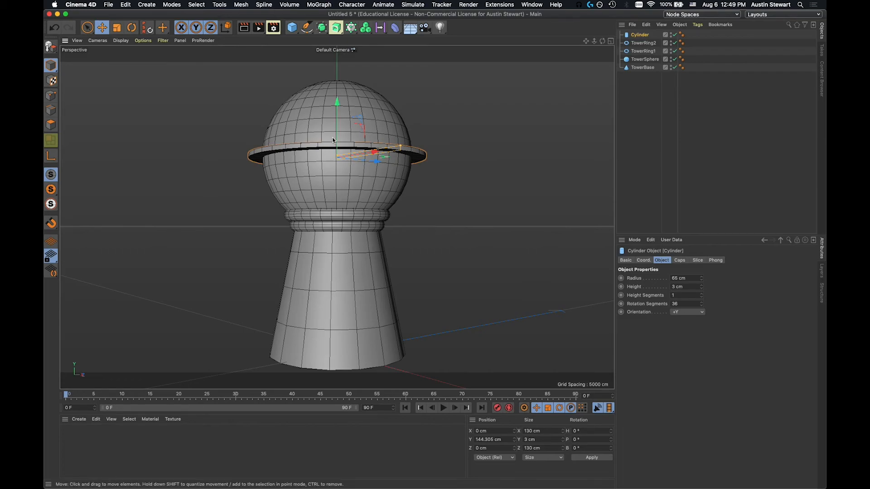
{"action": "scroll", "coordinate": [333, 137], "scroll_direction": "up", "scroll_amount": 5}
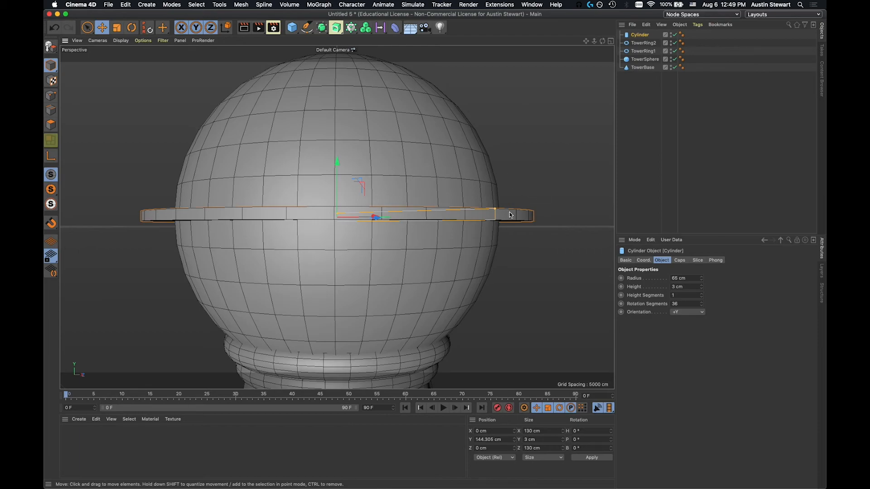
{"action": "scroll", "coordinate": [511, 210], "scroll_direction": "down", "scroll_amount": 5}
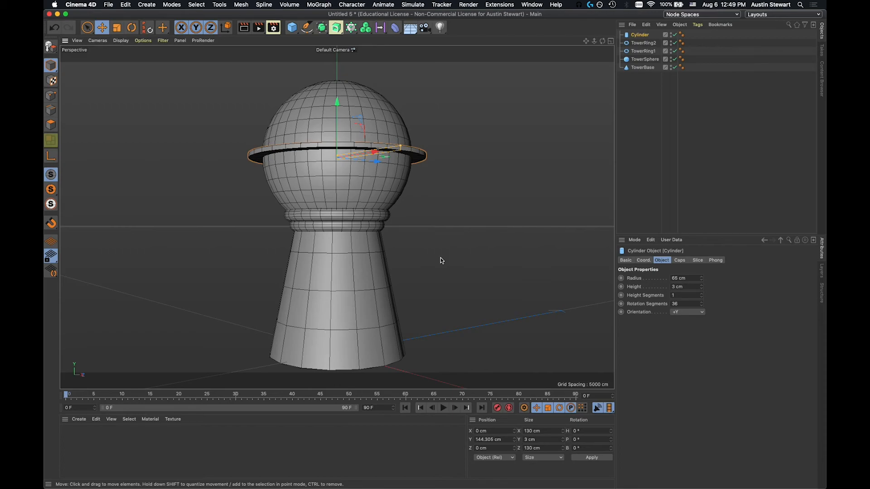
{"action": "key", "text": "o"}
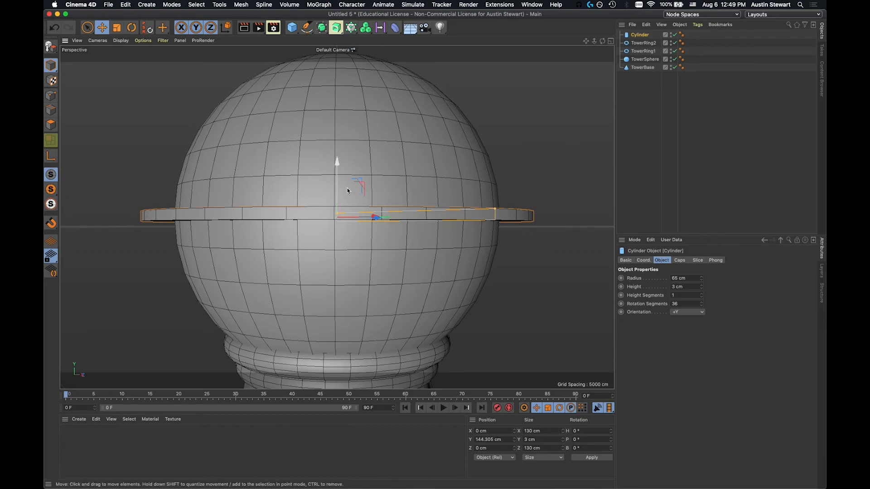
Rename the flat cylinder as Deck
{"action": "double_click", "coordinate": [639, 37]}
{"action": "type", "text": "Disk"}
{"action": "left_click", "coordinate": [649, 99]}
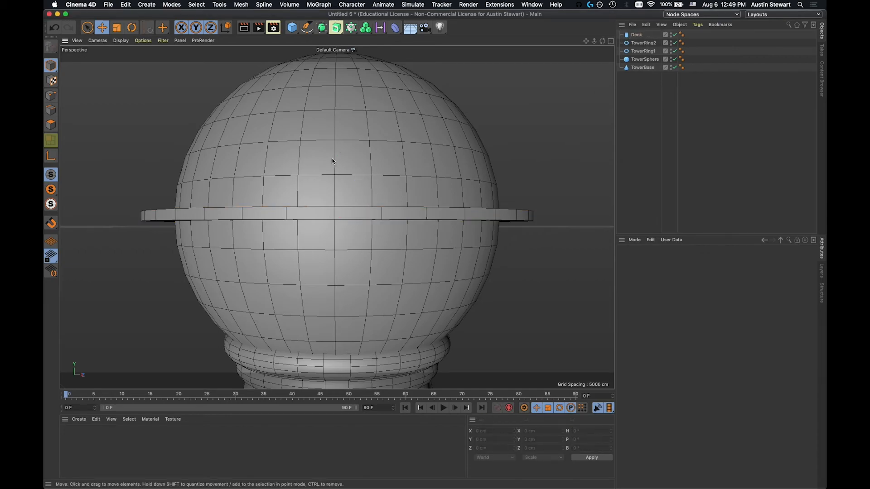
Add a torus primitive for the deck railing with a pipe radius of 1 cm and a ring radius of 63 cm
{"action": "left_click_drag", "start_coordinate": [333, 158], "coordinate": [343, 196], "text": "alt"}
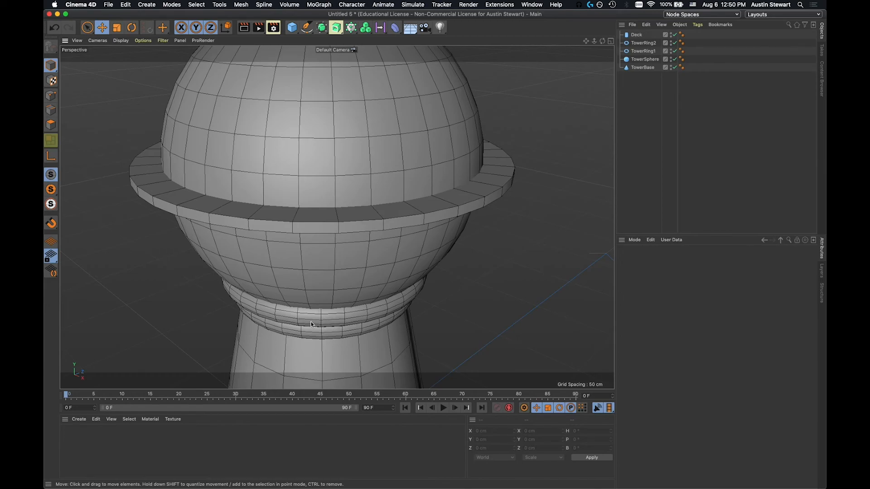
{"action": "left_click_drag", "start_coordinate": [292, 28], "coordinate": [321, 68]}
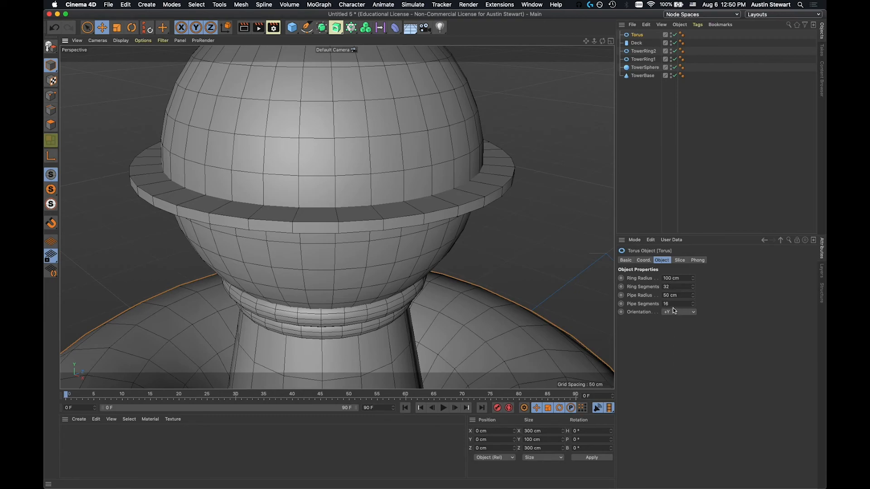
{"action": "left_click", "coordinate": [680, 295]}
{"action": "type", "text": "1"}
{"action": "key", "text": "Tab"}
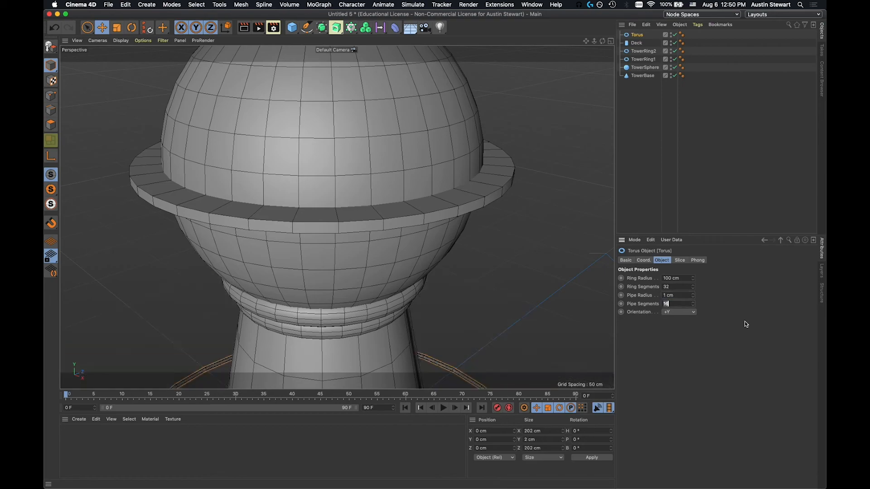
{"action": "left_click", "coordinate": [682, 279]}
{"action": "type", "text": "63"}
{"action": "key", "text": "Tab"}
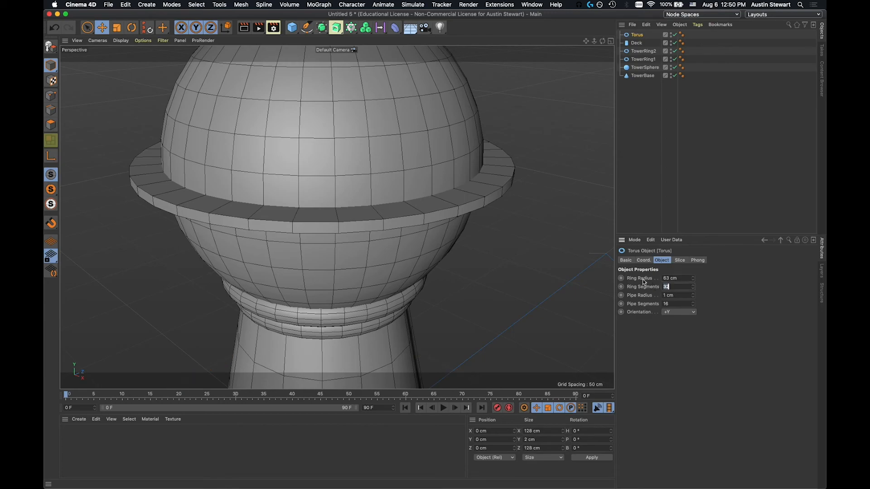
Raise the thin torus along Y to about 150 cm, just above the deck
{"action": "scroll", "coordinate": [361, 280], "scroll_direction": "down", "scroll_amount": 5}
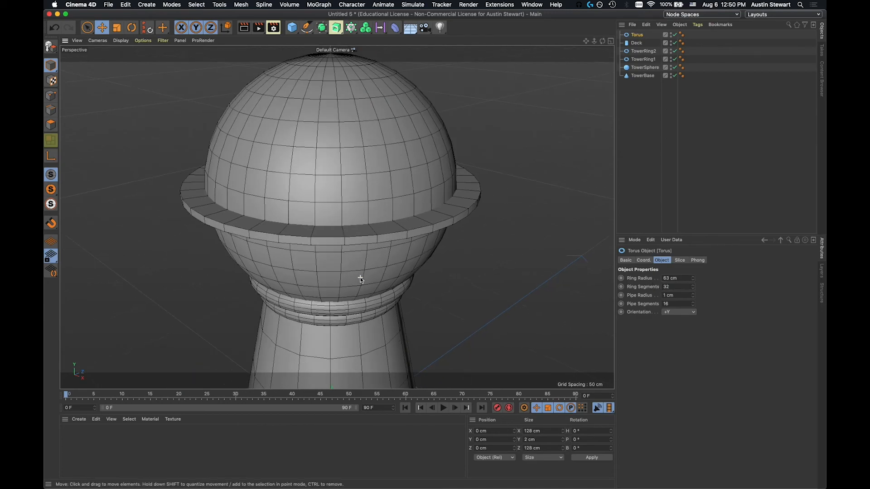
{"action": "scroll", "coordinate": [358, 279], "scroll_direction": "down", "scroll_amount": 3}
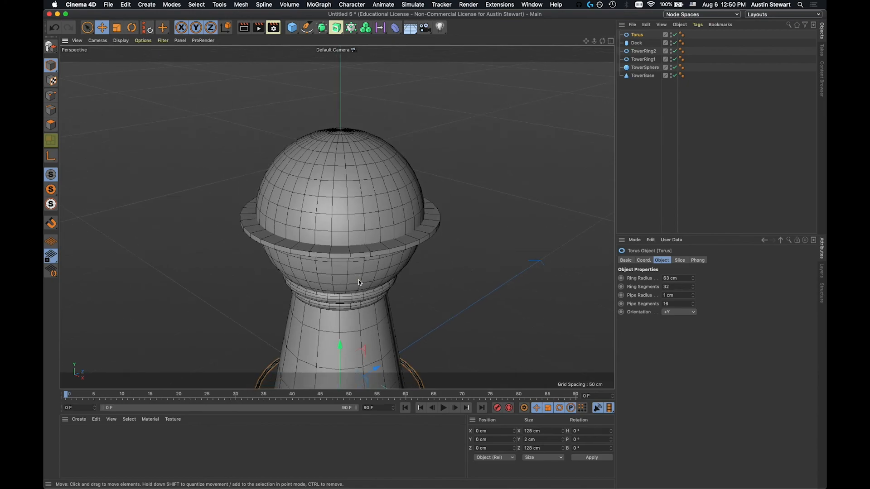
{"action": "middle_click_drag", "start_coordinate": [343, 298], "coordinate": [343, 285], "text": "alt"}
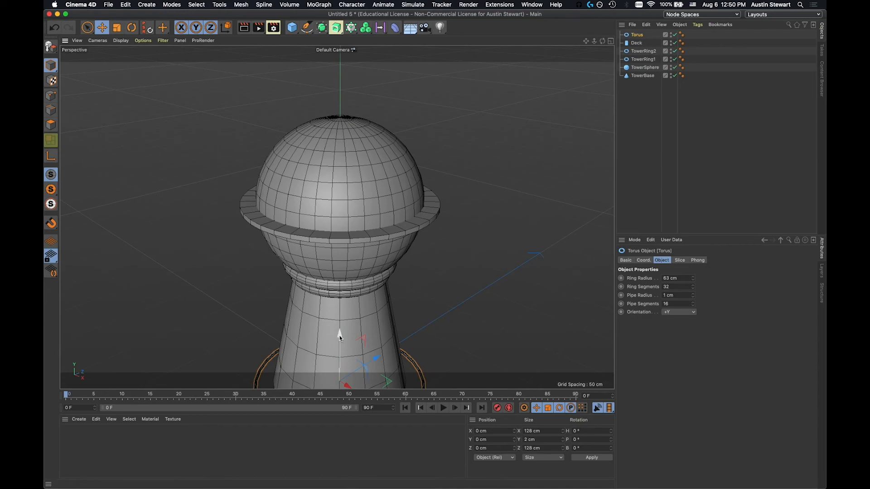
{"action": "left_click_drag", "start_coordinate": [340, 337], "coordinate": [342, 140]}
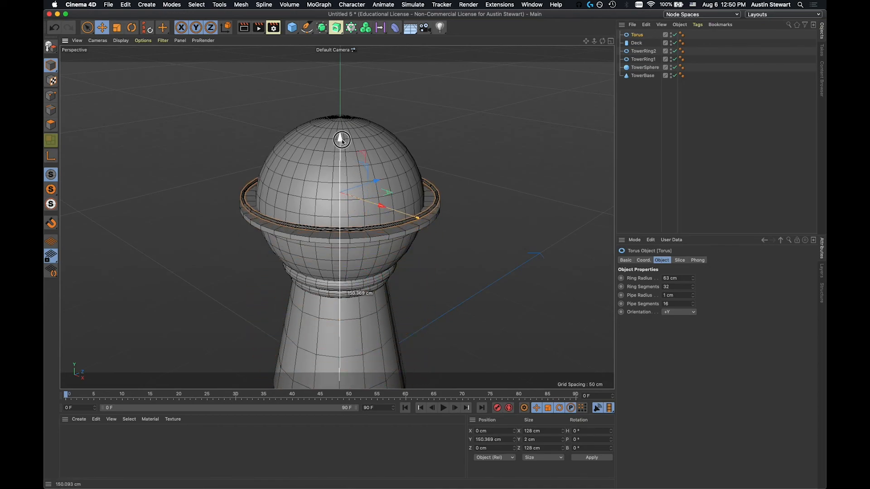
{"action": "left_click_drag", "start_coordinate": [336, 197], "coordinate": [338, 164], "text": "alt"}
{"action": "scroll", "coordinate": [324, 216], "scroll_direction": "up", "scroll_amount": 5}
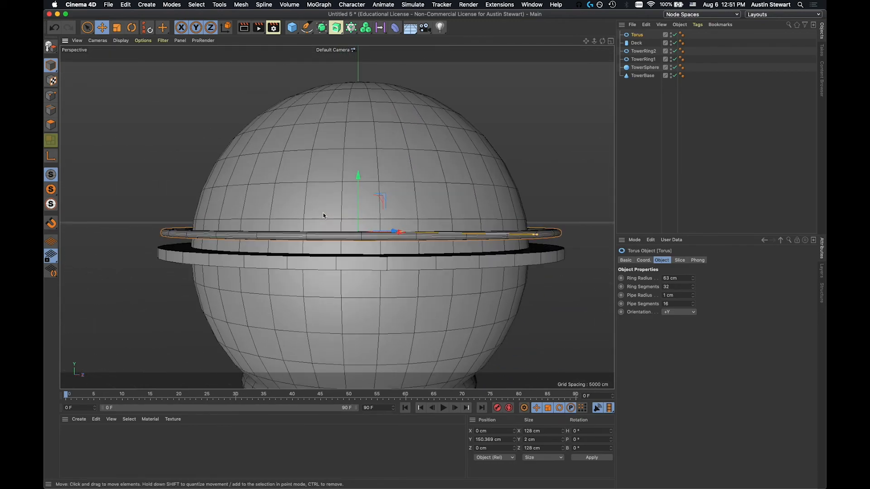
Set the railing torus's pipe segments to 36 and its ring segments to 16
{"action": "left_click_drag", "start_coordinate": [324, 216], "coordinate": [332, 303], "text": "alt"}
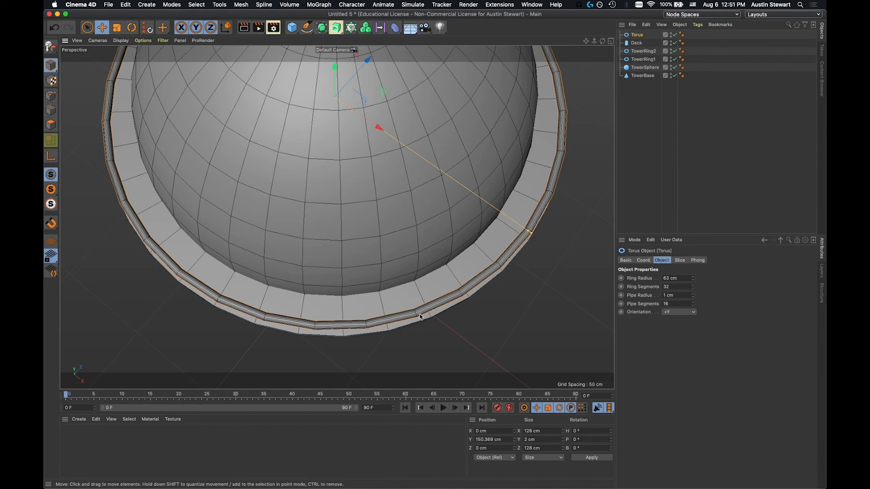
{"action": "left_click", "coordinate": [682, 303]}
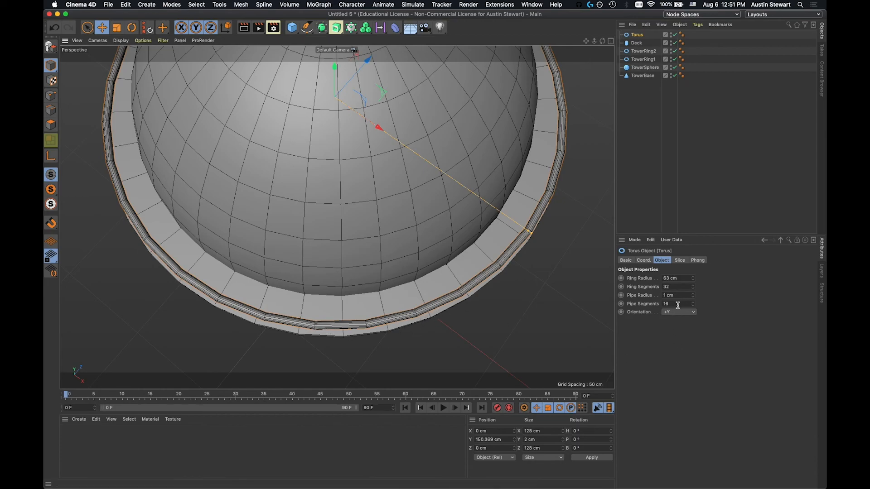
{"action": "type", "text": "36"}
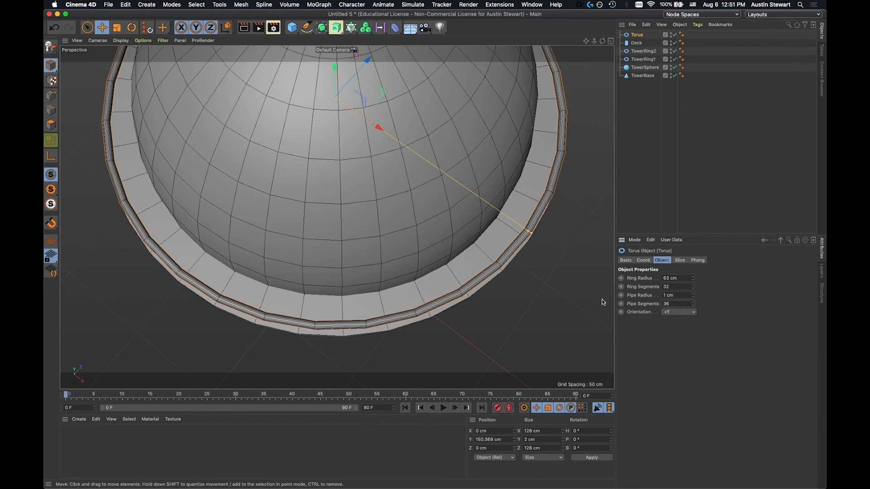
{"action": "key", "text": "Return"}
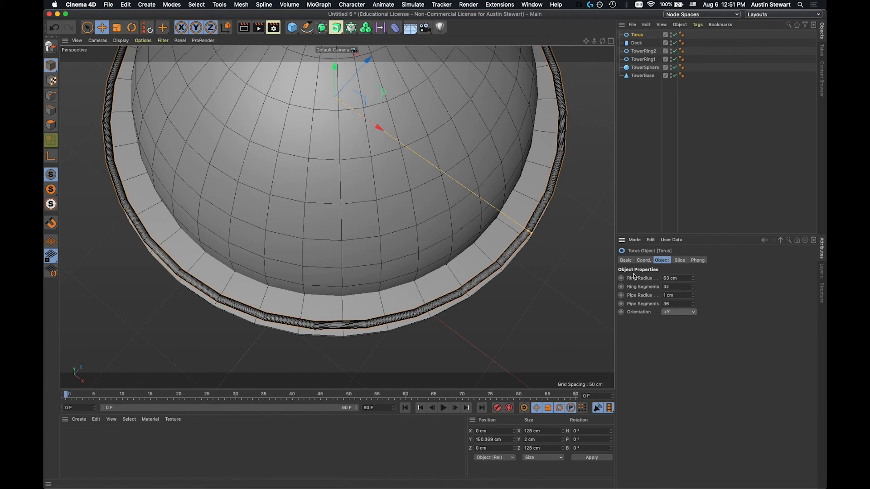
{"action": "left_click", "coordinate": [668, 287]}
{"action": "type", "text": "16"}
{"action": "key", "text": "Tab"}
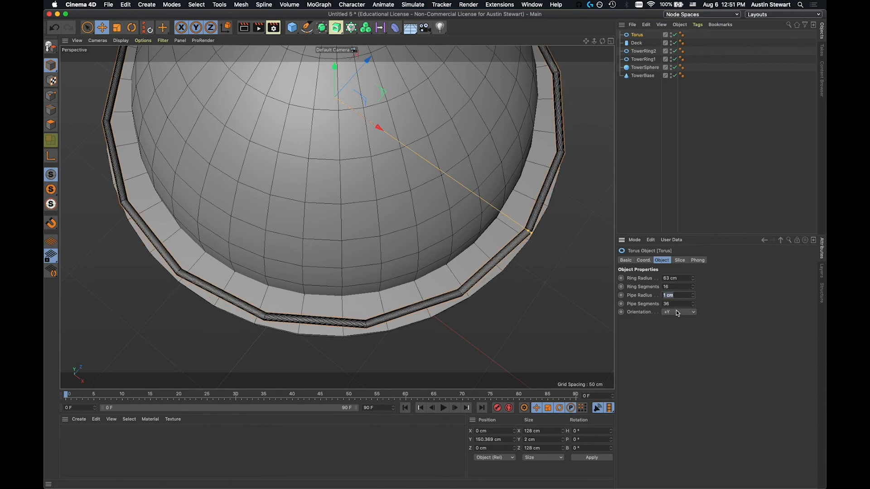
Set the railing torus's ring segments to 36 and its pipe segments to 16
{"action": "left_click", "coordinate": [665, 287]}
{"action": "key", "text": "Tab"}
{"action": "left_click_drag", "start_coordinate": [674, 304], "coordinate": [612, 306]}
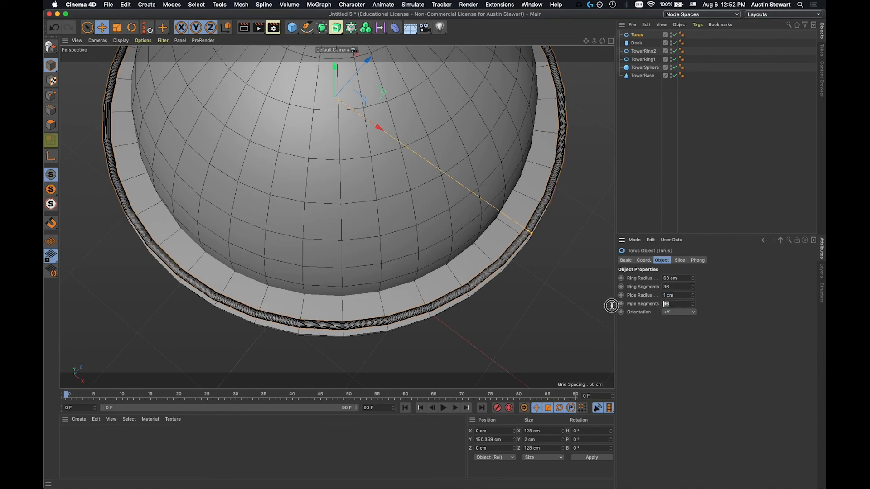
{"action": "type", "text": "16"}
{"action": "key", "text": "Return"}
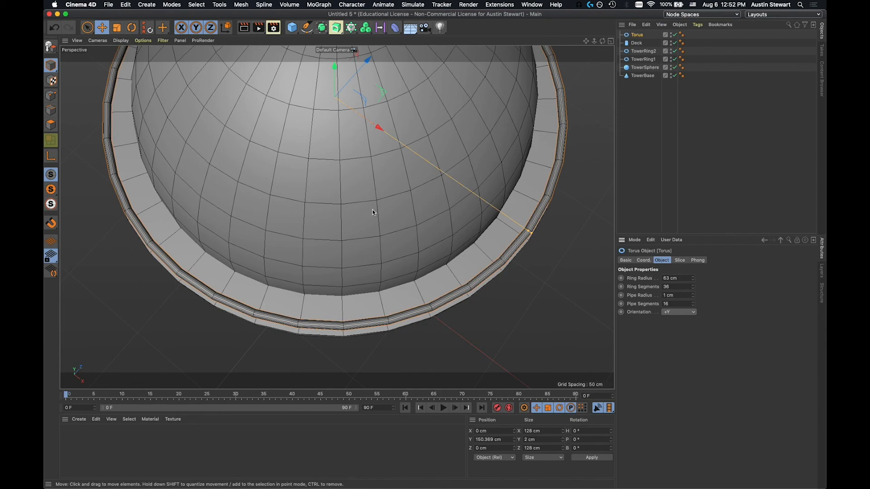
{"action": "left_click_drag", "start_coordinate": [375, 226], "coordinate": [374, 164], "text": "alt"}
{"action": "left_click_drag", "start_coordinate": [362, 284], "coordinate": [363, 177], "text": "alt"}
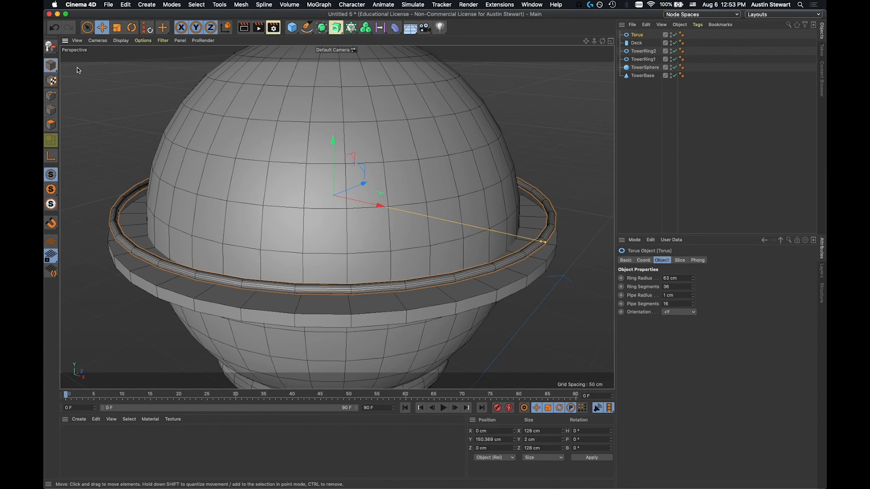
Save the project as Tower.c4d in the 308VideoTutorials folder
{"action": "left_click", "coordinate": [108, 6]}
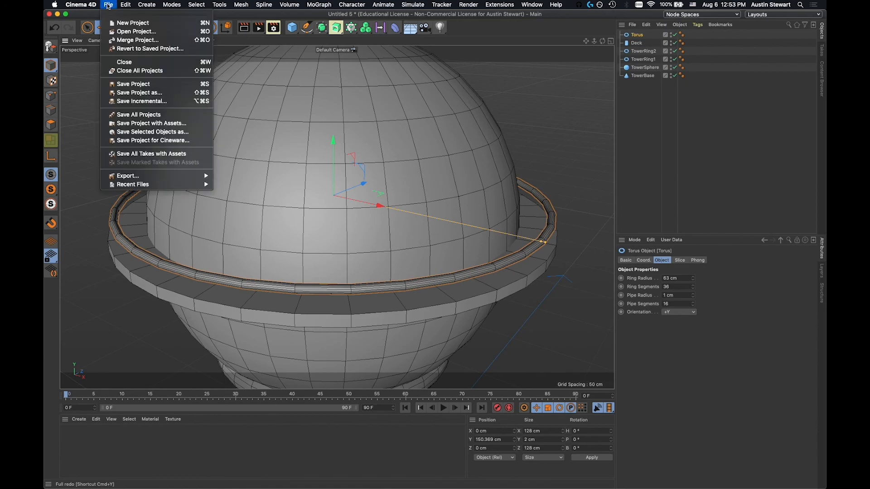
{"action": "left_click", "coordinate": [127, 88]}
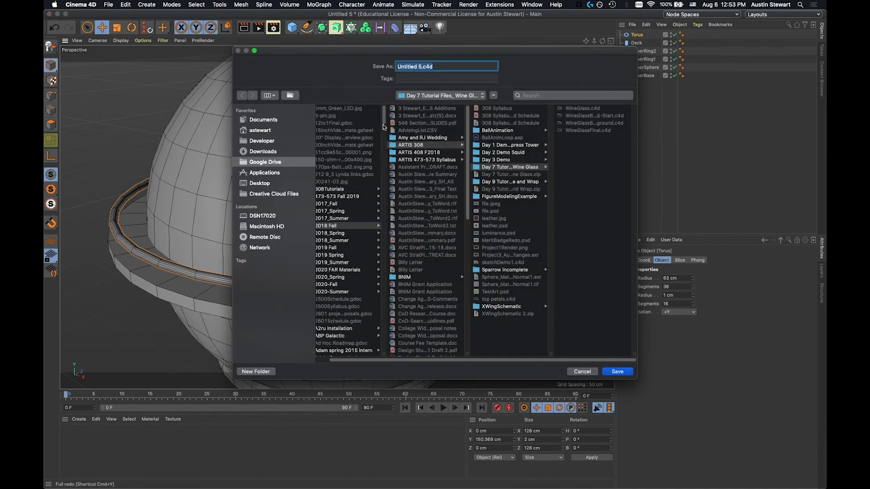
{"action": "left_click", "coordinate": [434, 97]}
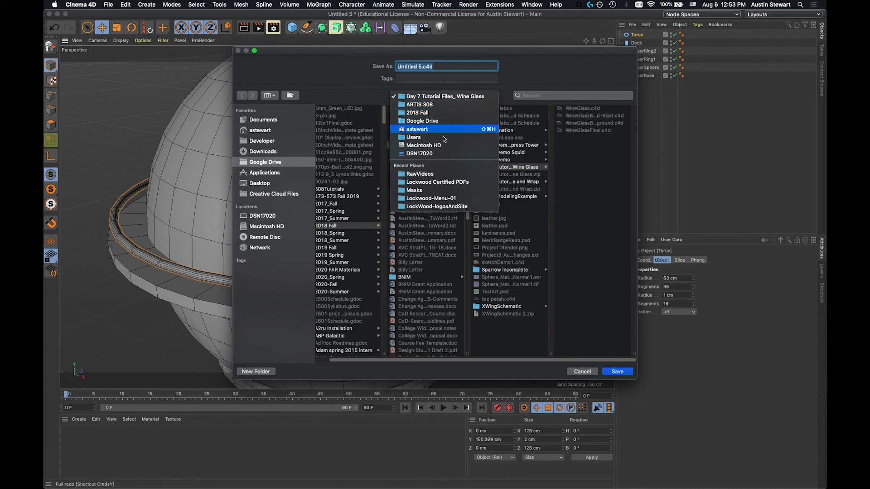
{"action": "left_click", "coordinate": [445, 175]}
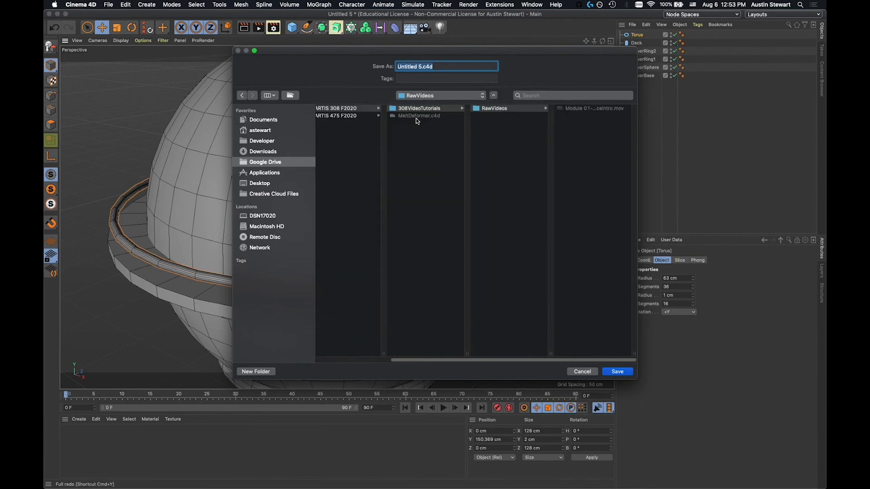
{"action": "left_click", "coordinate": [414, 111]}
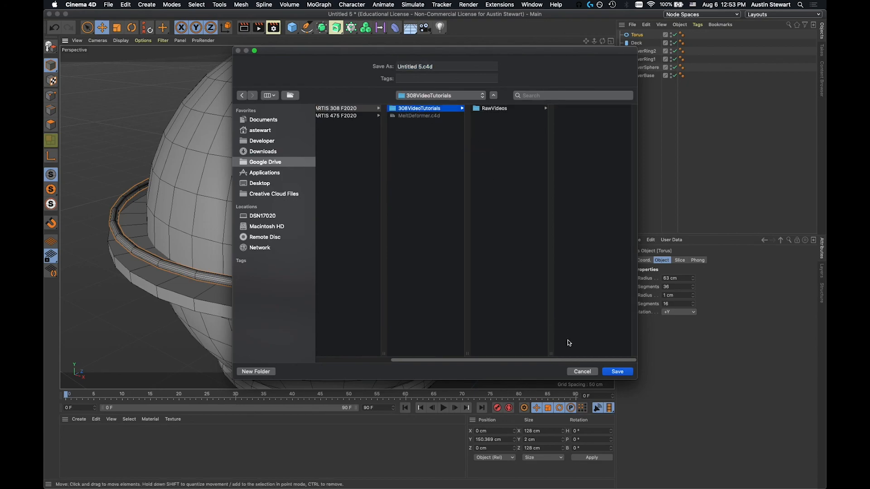
{"action": "left_click", "coordinate": [419, 66]}
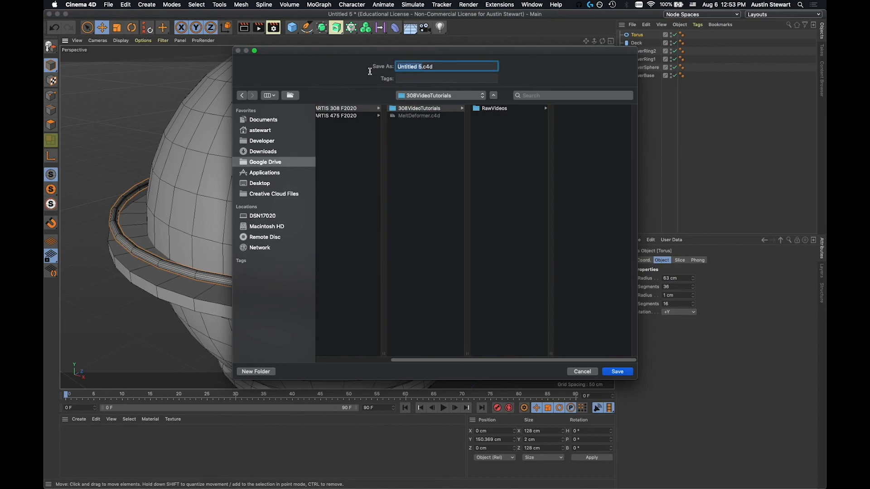
{"action": "type", "text": "Tower"}
{"action": "left_click", "coordinate": [617, 373]}
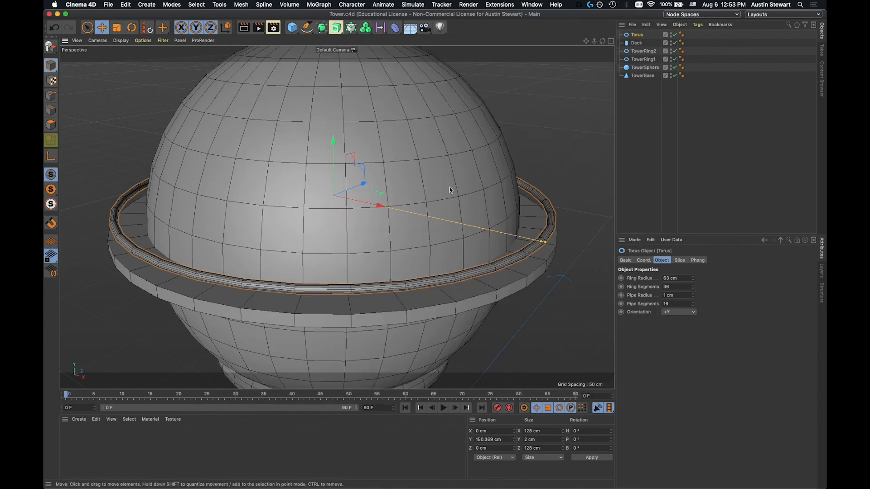